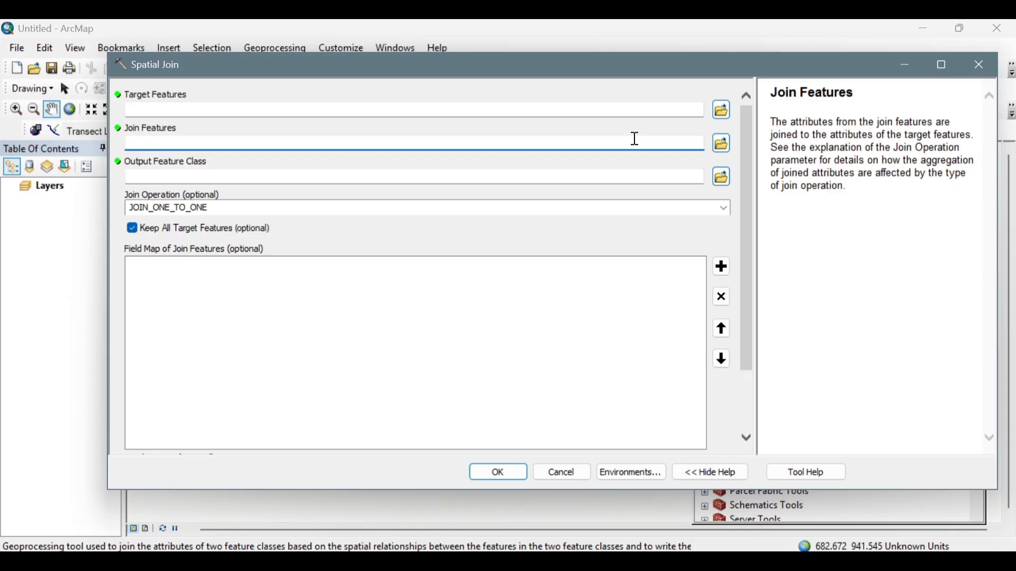
# Step: Read the Spatial Join help on the output feature class and the JOIN_ONE_TO_ONE join operation
pyautogui.click(655, 174)
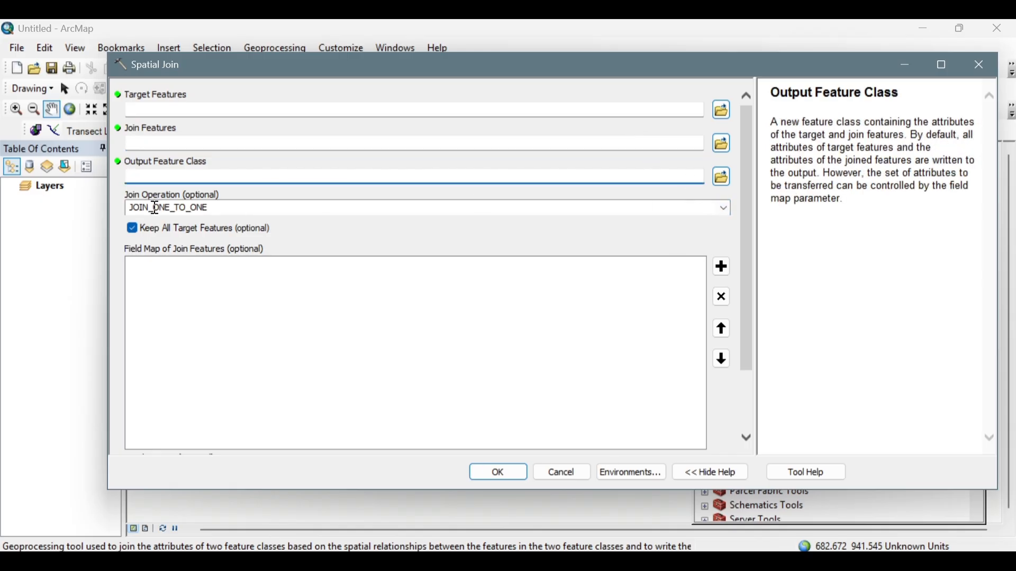
pyautogui.click(723, 209)
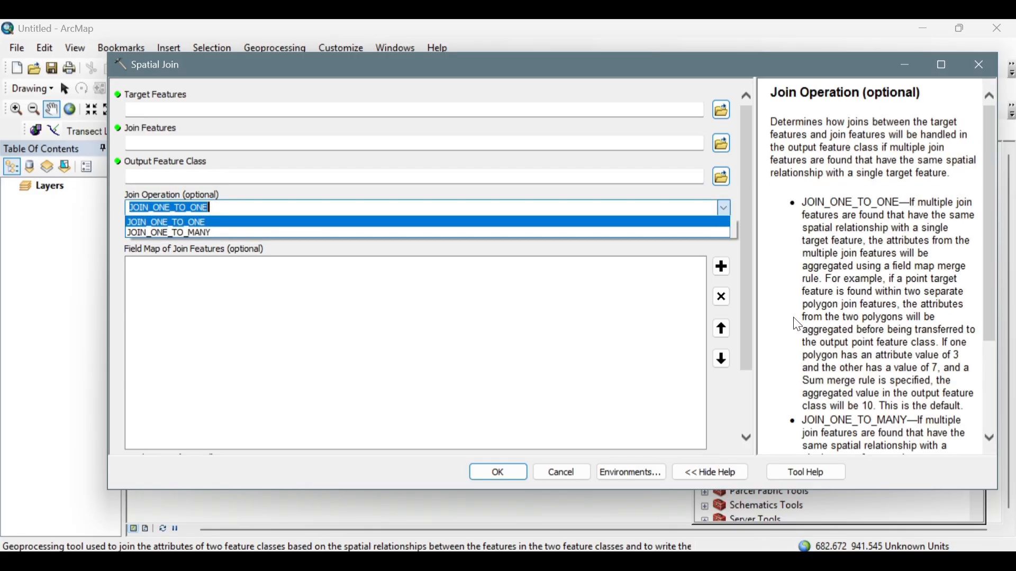
pyautogui.scroll(-2, 796, 326)
pyautogui.click(806, 145)
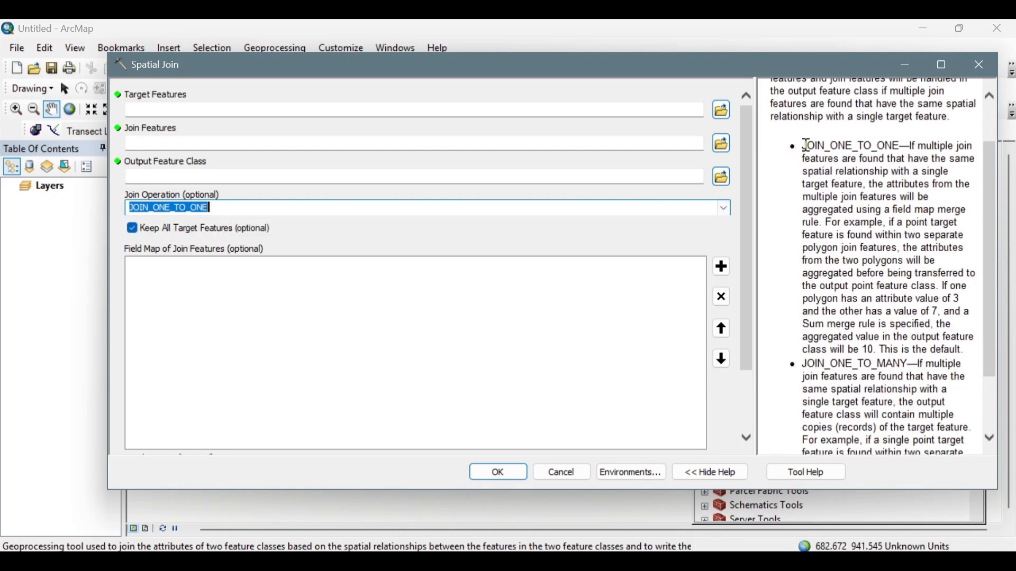
pyautogui.moveTo(901, 145); pyautogui.dragTo(778, 147)
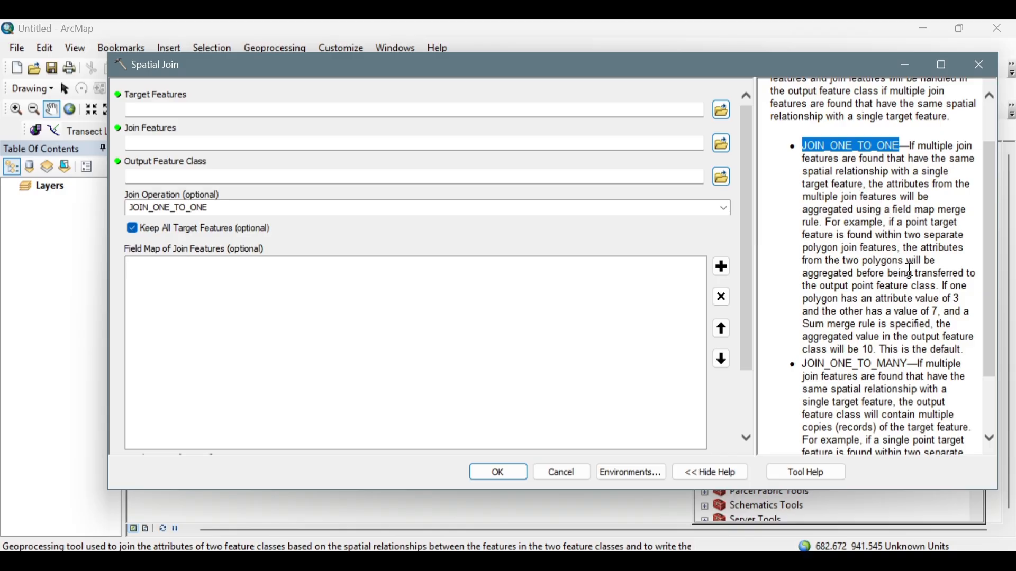
# Step: Set the join operation to JOIN_ONE_TO_MANY and read its description in the help
pyautogui.click(726, 208)
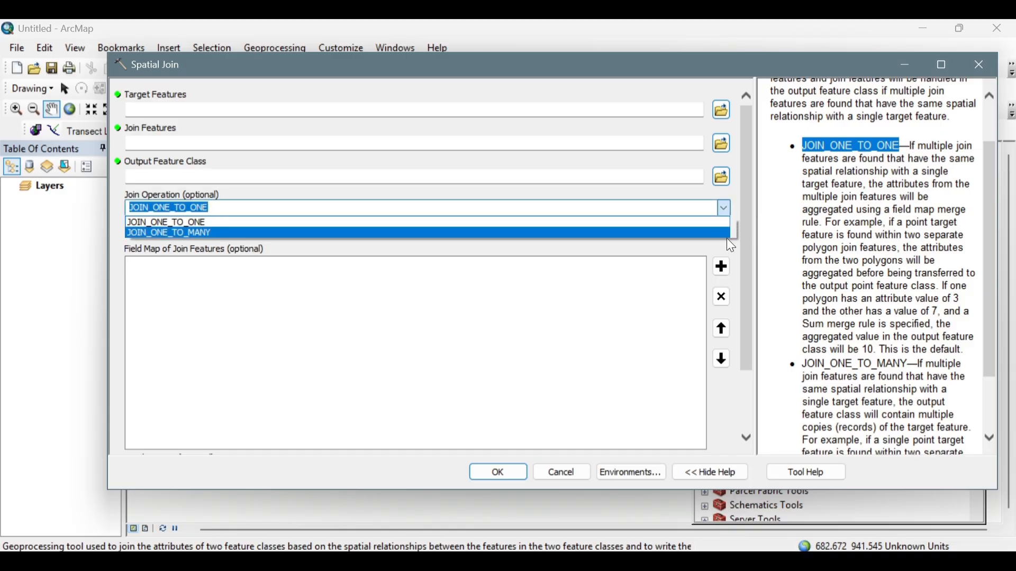
pyautogui.click(726, 236)
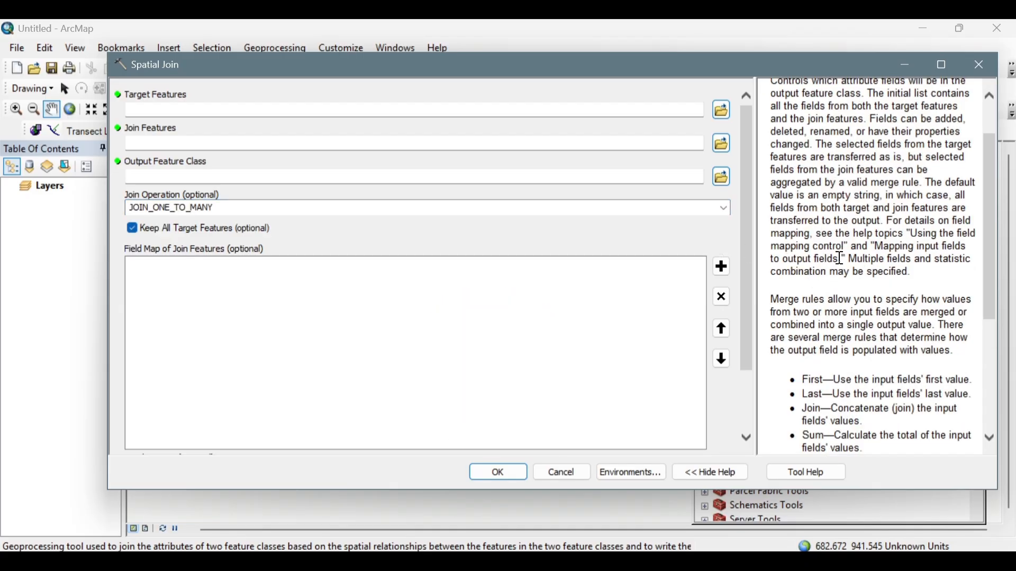
pyautogui.scroll(2, 844, 259)
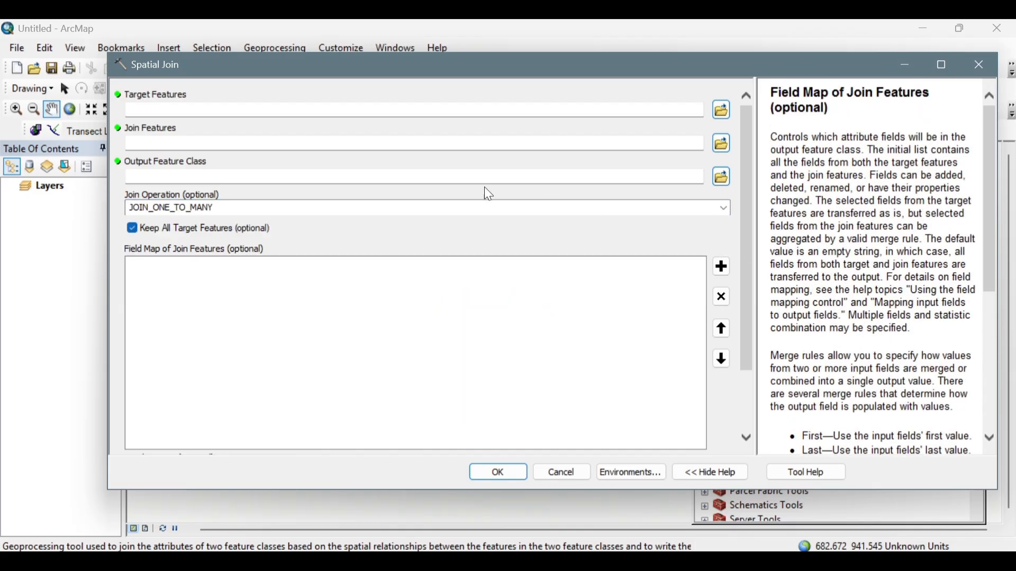
pyautogui.click(563, 210)
pyautogui.scroll(-4, 854, 245)
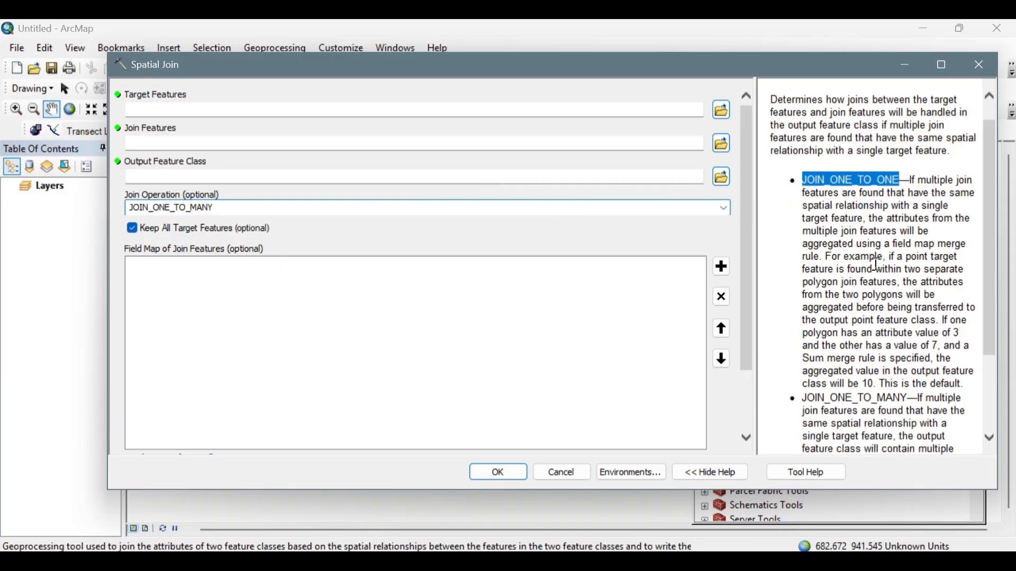
pyautogui.moveTo(805, 285); pyautogui.dragTo(912, 290)
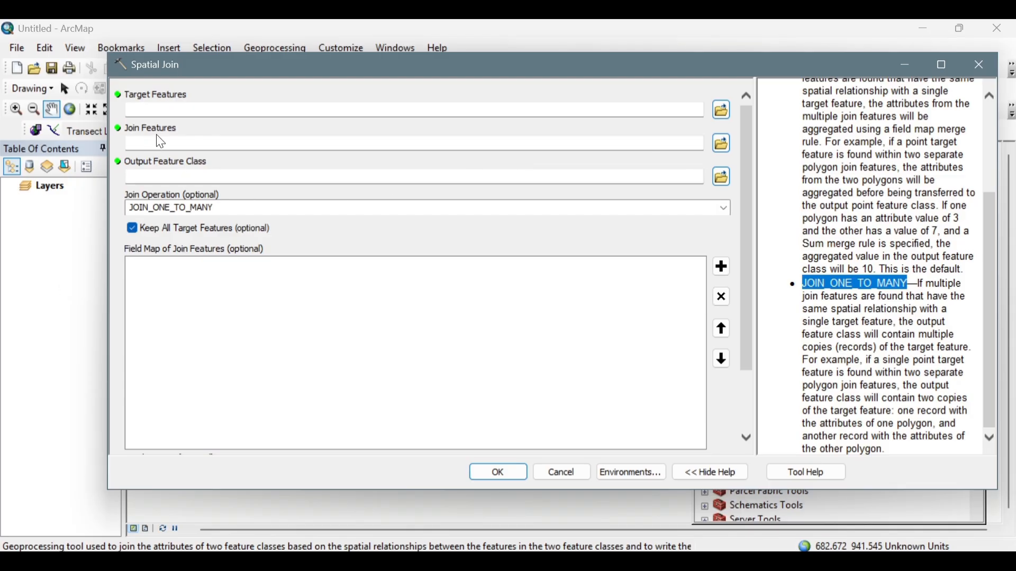
# Step: Read the help on Target Features, Keep All Target Features and Field Map of Join Features
pyautogui.click(186, 109)
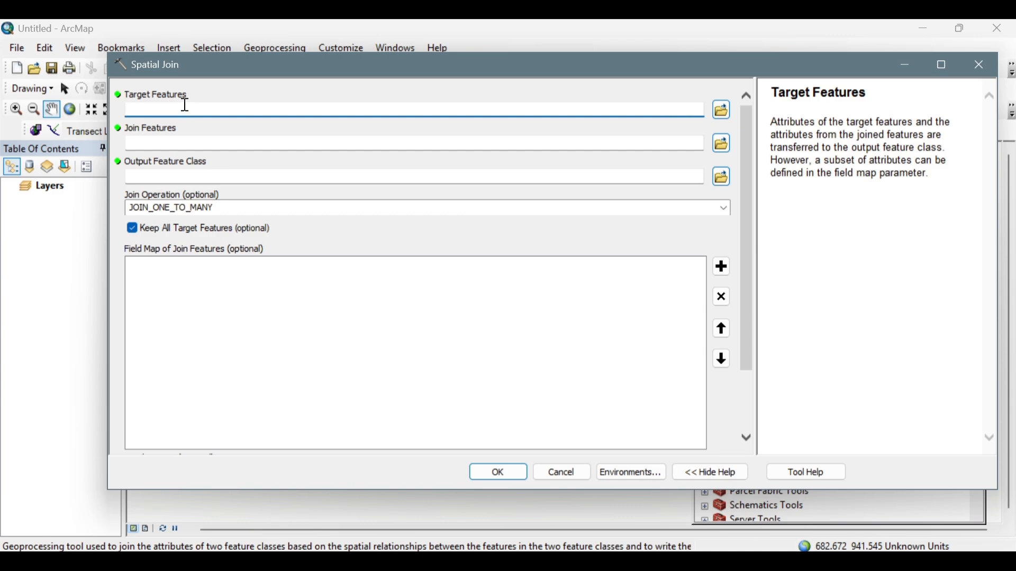
pyautogui.click(132, 229)
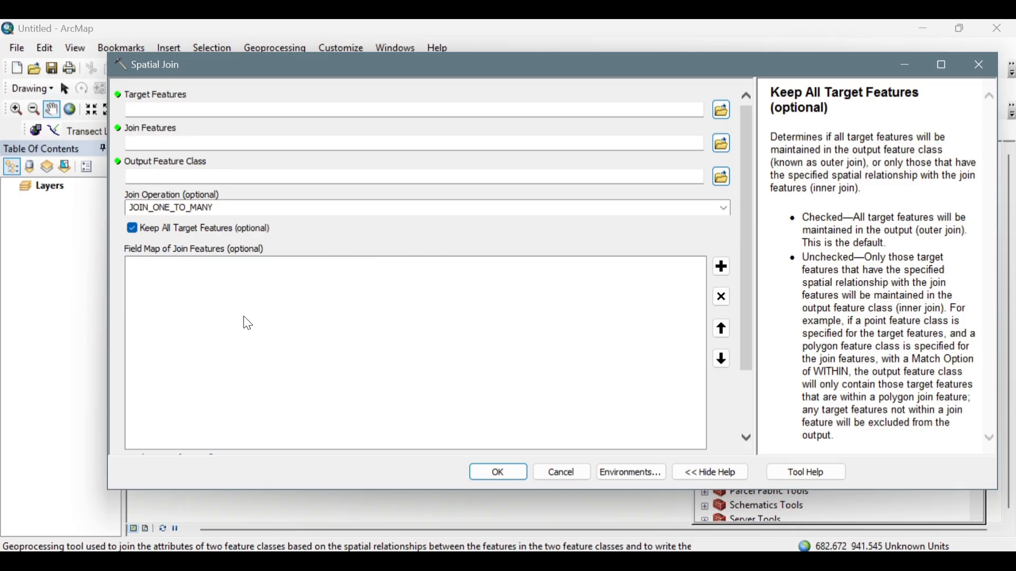
pyautogui.click(473, 333)
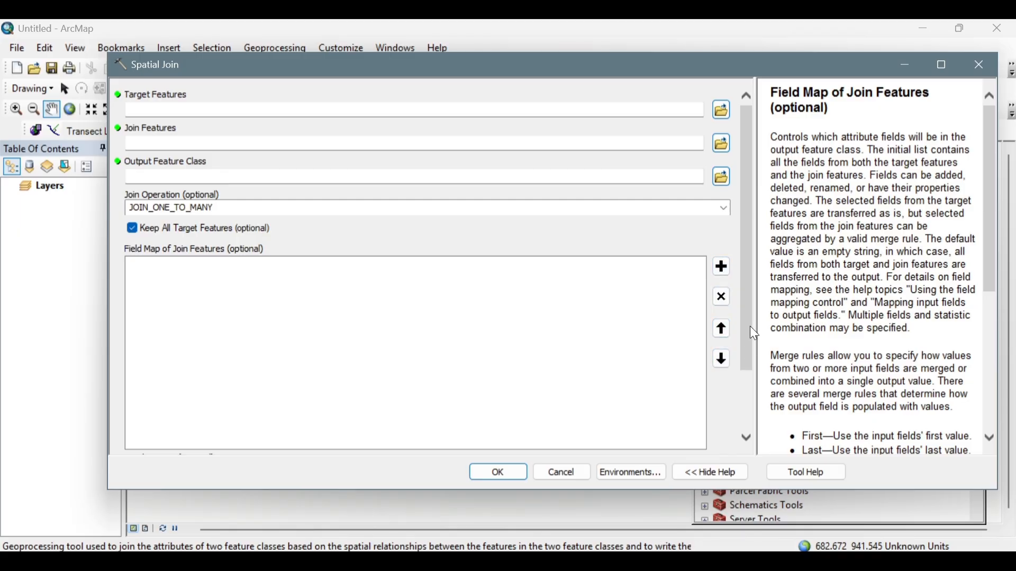
# Step: Examine the available match options and their help descriptions, and close the Spatial Join tool
pyautogui.moveTo(750, 326); pyautogui.dragTo(735, 413)
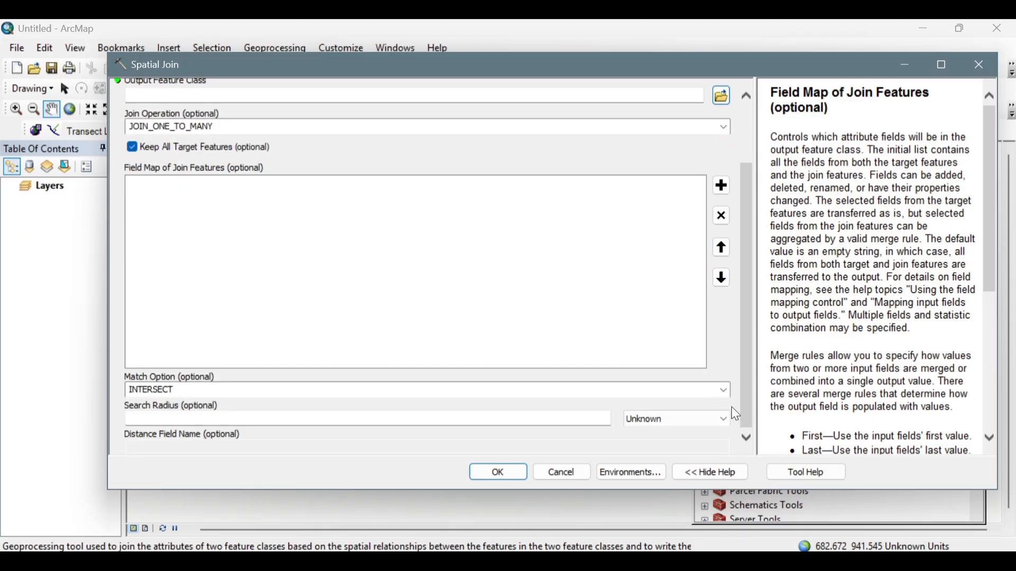
pyautogui.click(668, 392)
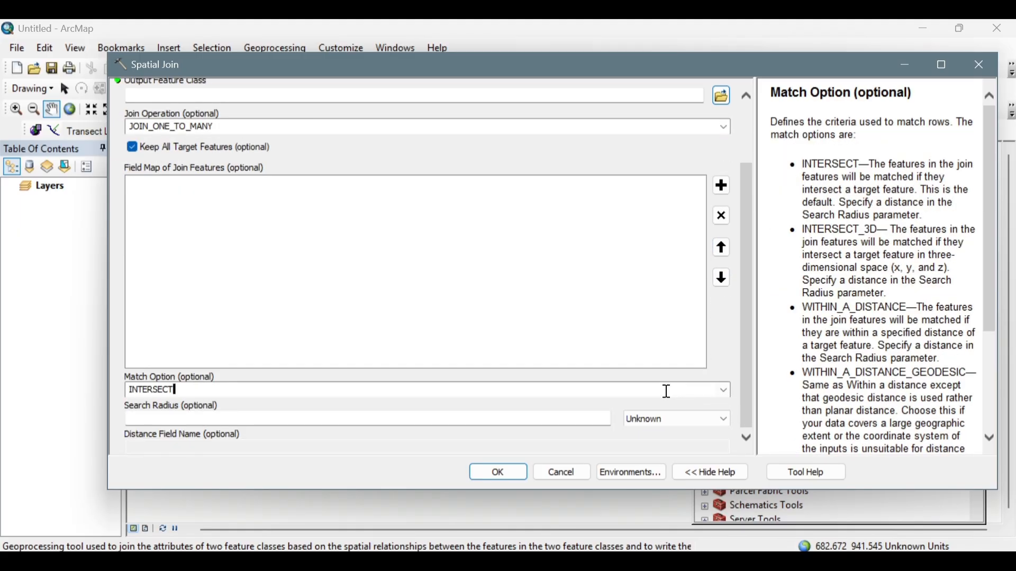
pyautogui.click(726, 392)
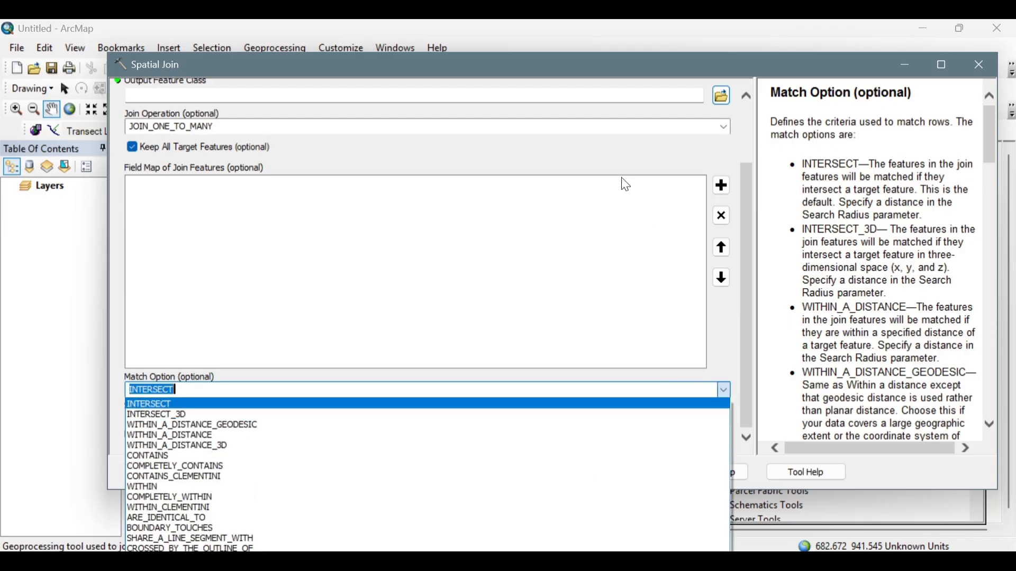
pyautogui.click(578, 71)
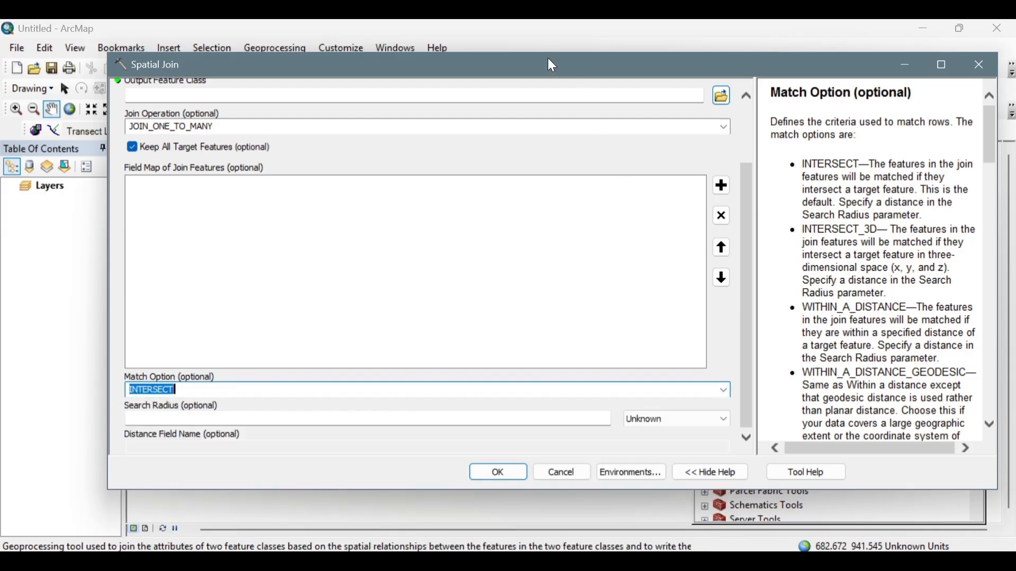
pyautogui.moveTo(548, 58); pyautogui.dragTo(536, 38)
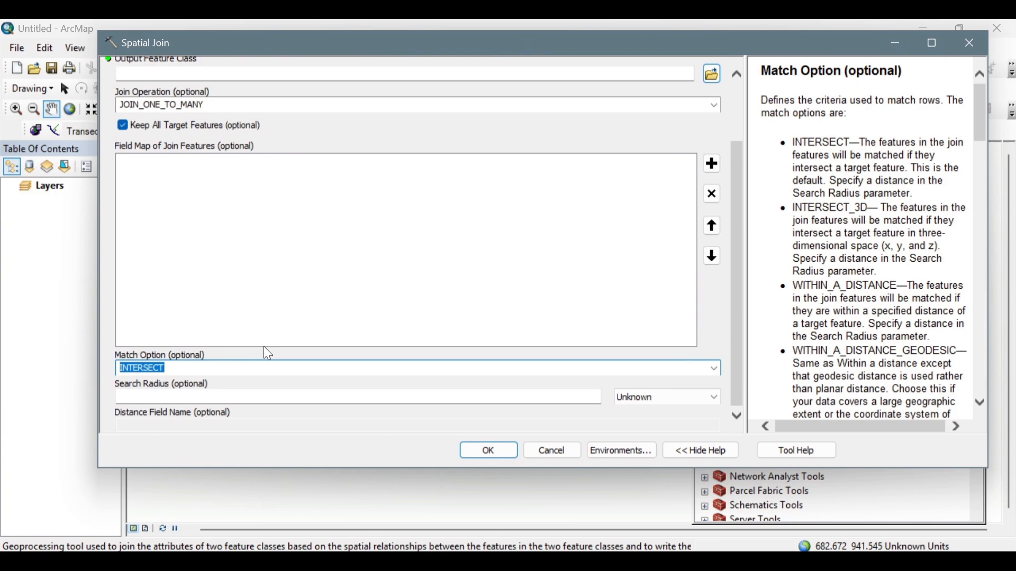
pyautogui.click(292, 370)
pyautogui.click(715, 370)
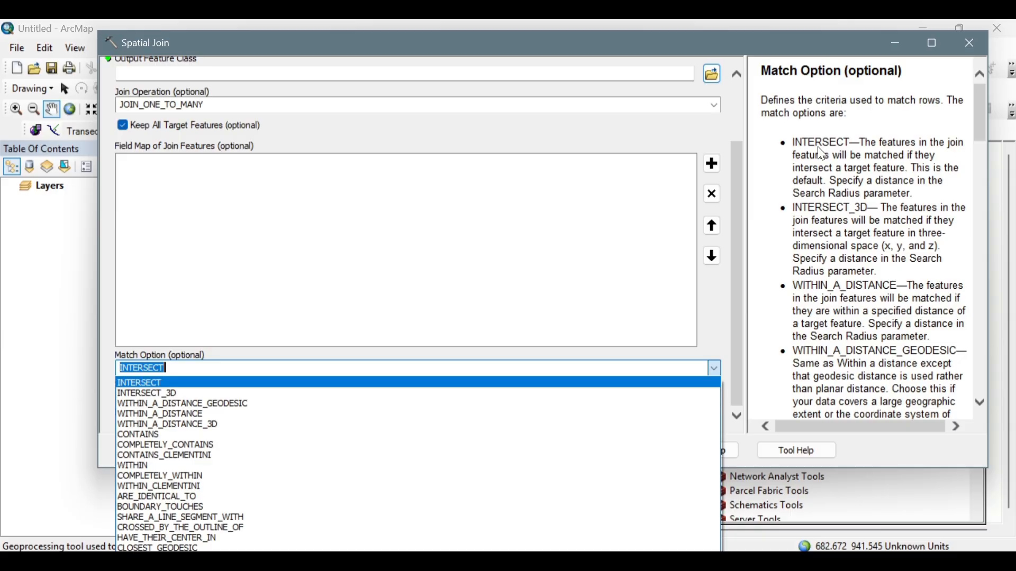
pyautogui.scroll(-3, 848, 287)
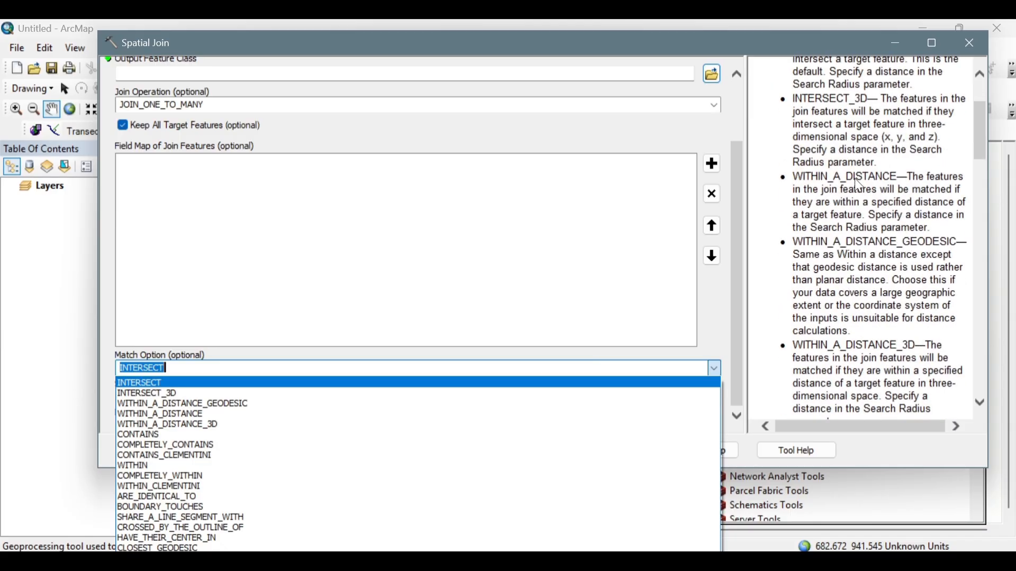
pyautogui.scroll(-6, 864, 255)
pyautogui.scroll(-1, 862, 250)
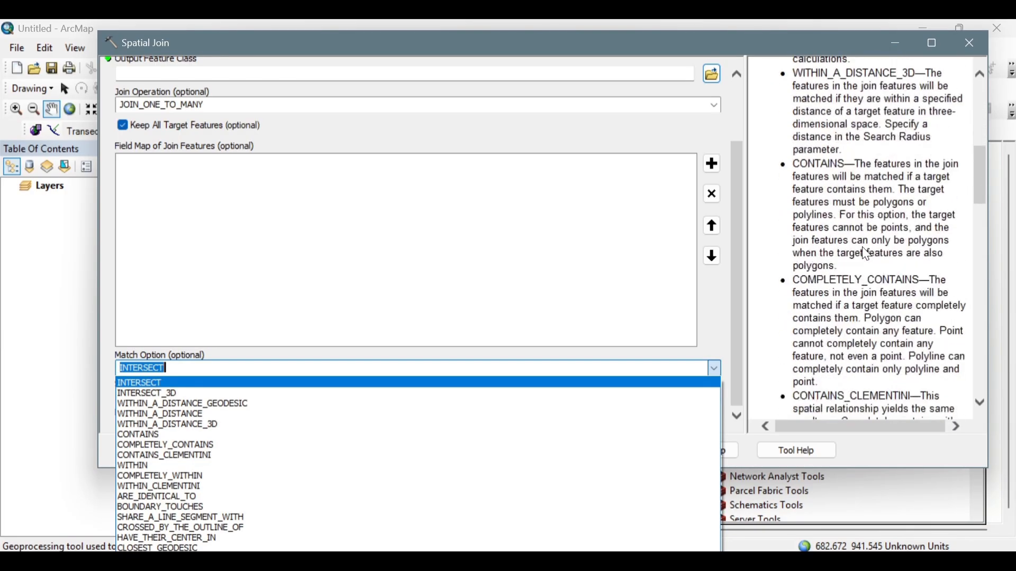
pyautogui.scroll(-9, 855, 341)
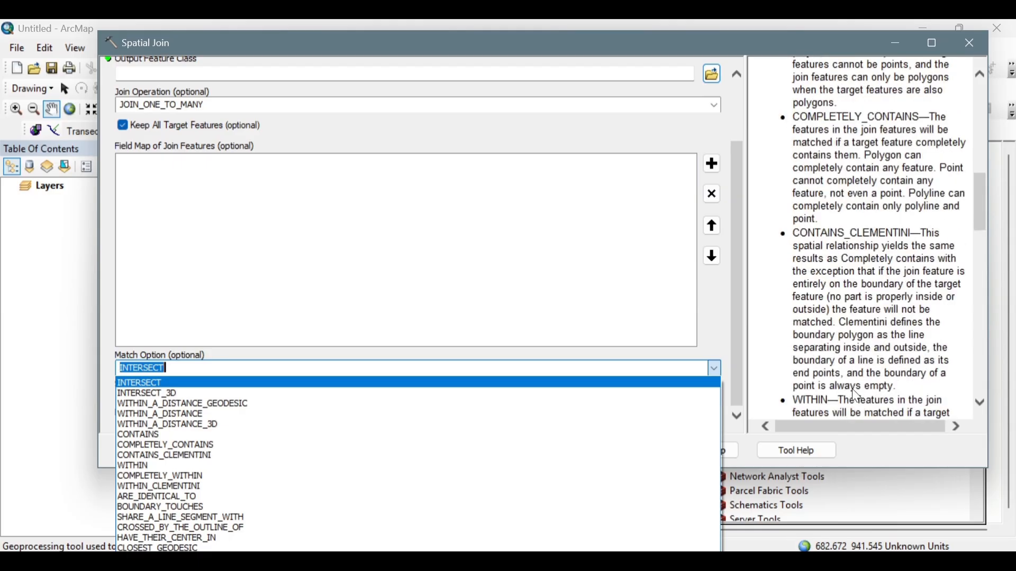
pyautogui.click(970, 43)
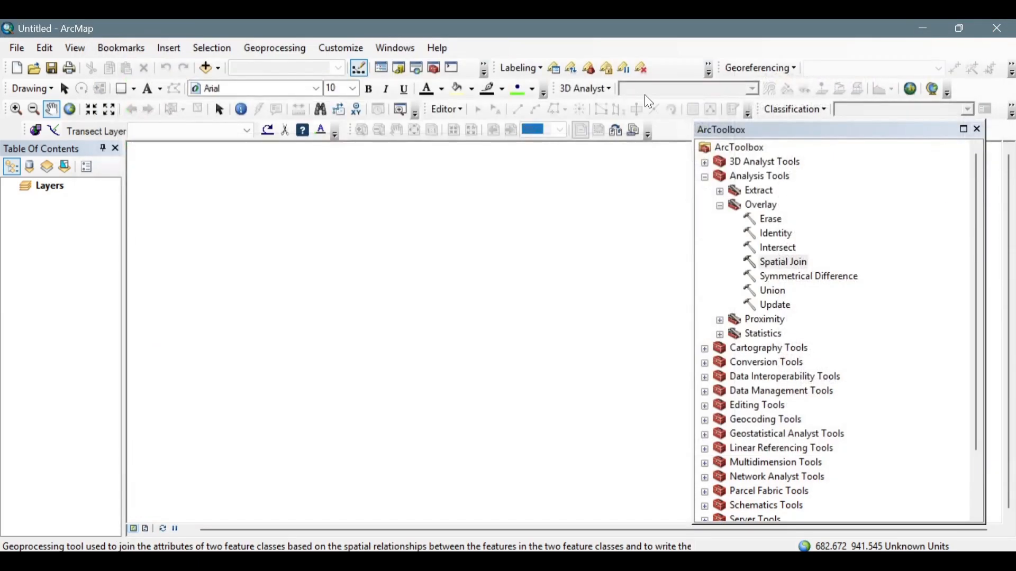
# Step: Add the District_Sultanpur_Waterbodies_0.2.shp shapefile to the map and close ArcToolbox
pyautogui.click(202, 69)
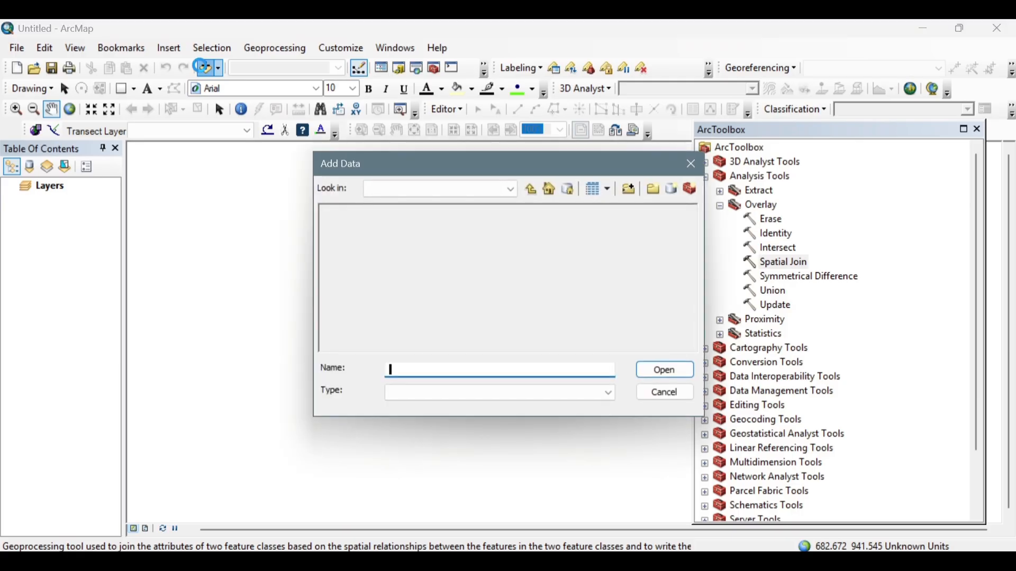
pyautogui.click(535, 193)
pyautogui.doubleClick(496, 214)
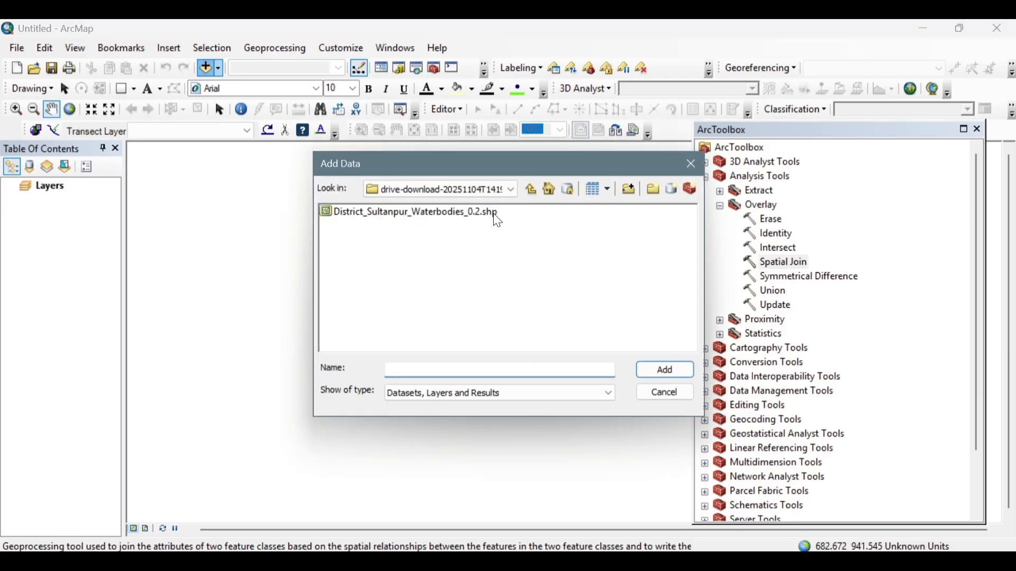
pyautogui.click(477, 216)
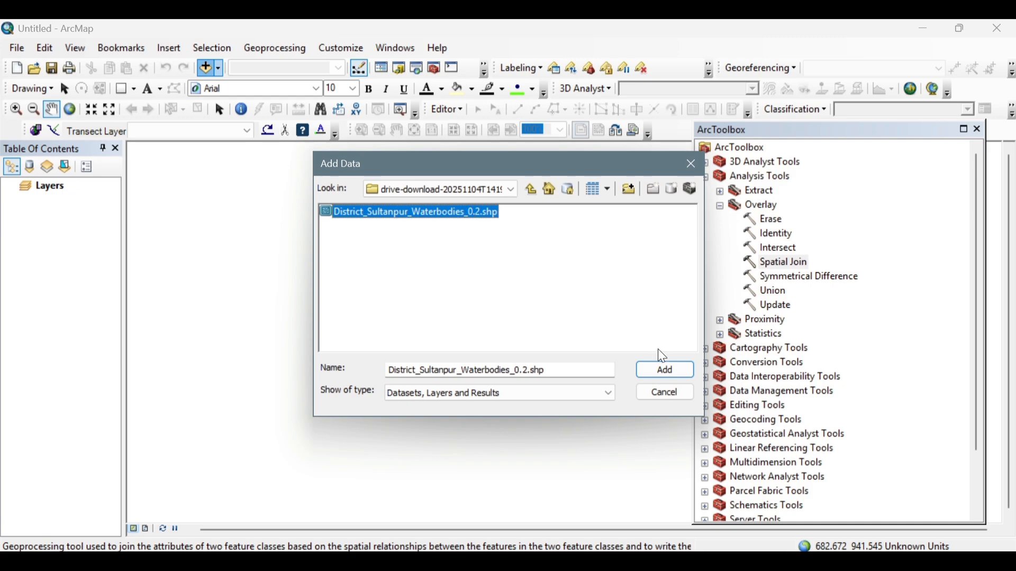
pyautogui.click(669, 374)
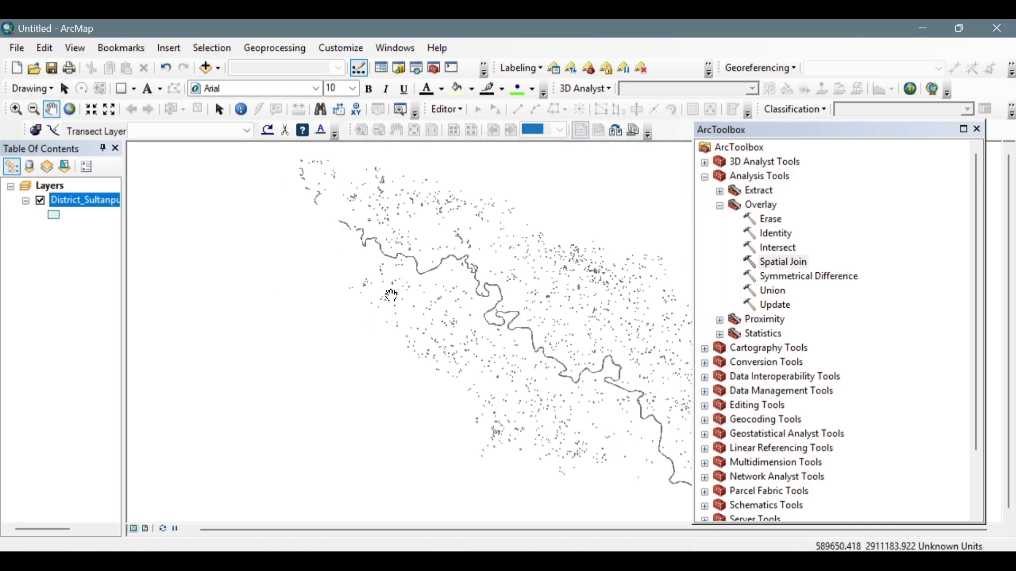
pyautogui.click(978, 129)
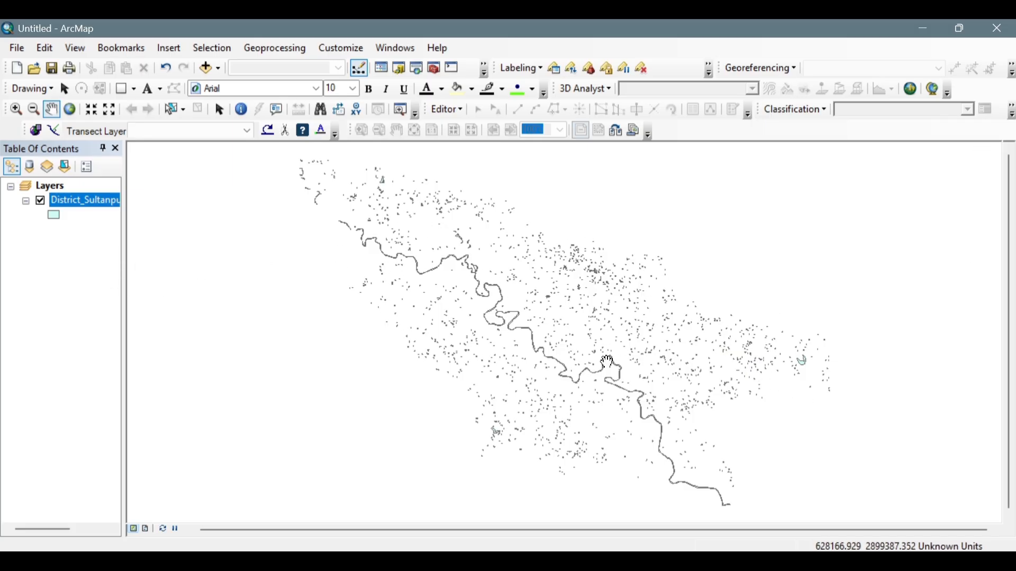
# Step: Add SULTANPUR.shp from the SULTANPUR-20251104T142203 download folder to the map
pyautogui.click(210, 67)
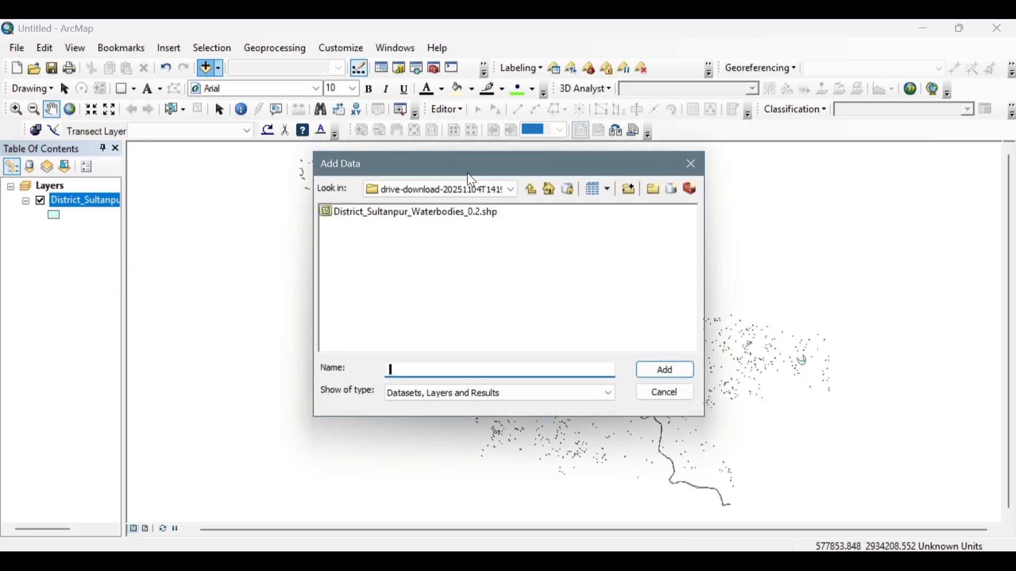
pyautogui.click(531, 189)
pyautogui.doubleClick(424, 229)
pyautogui.click(379, 214)
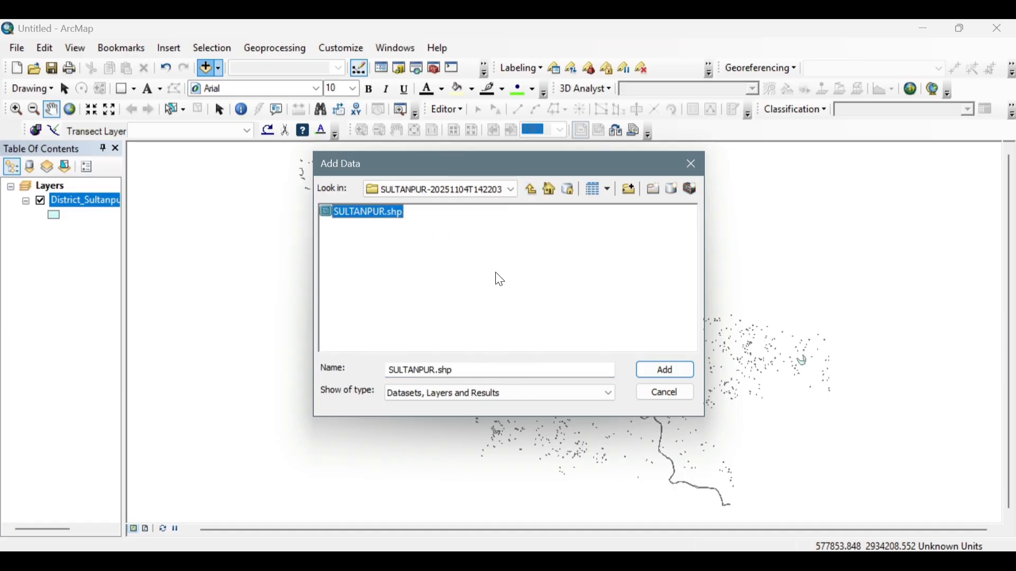
pyautogui.click(653, 371)
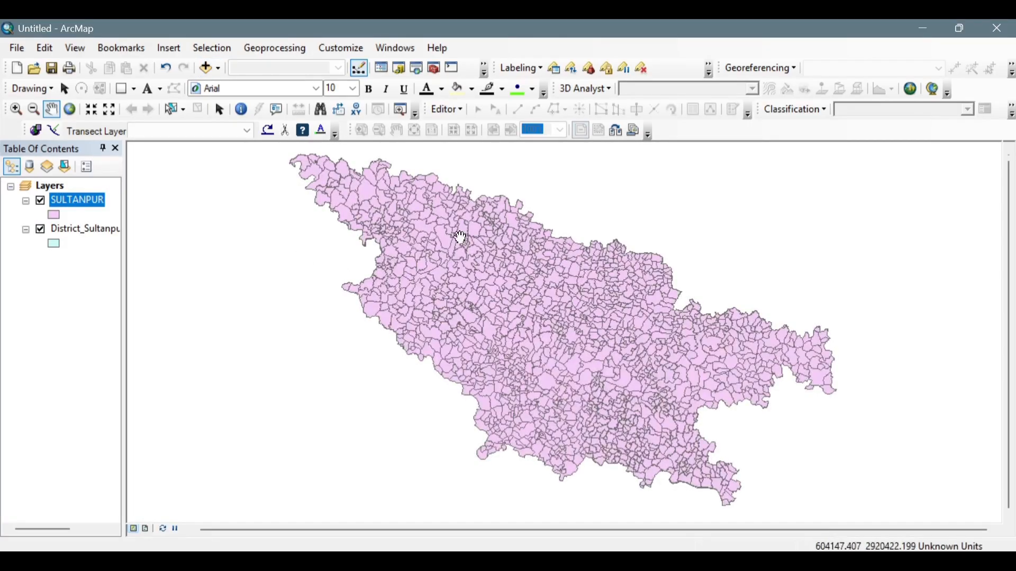
# Step: Remove the fill colour from the SULTANPUR polygons so that only their outlines are drawn
pyautogui.scroll(5, 571, 329)
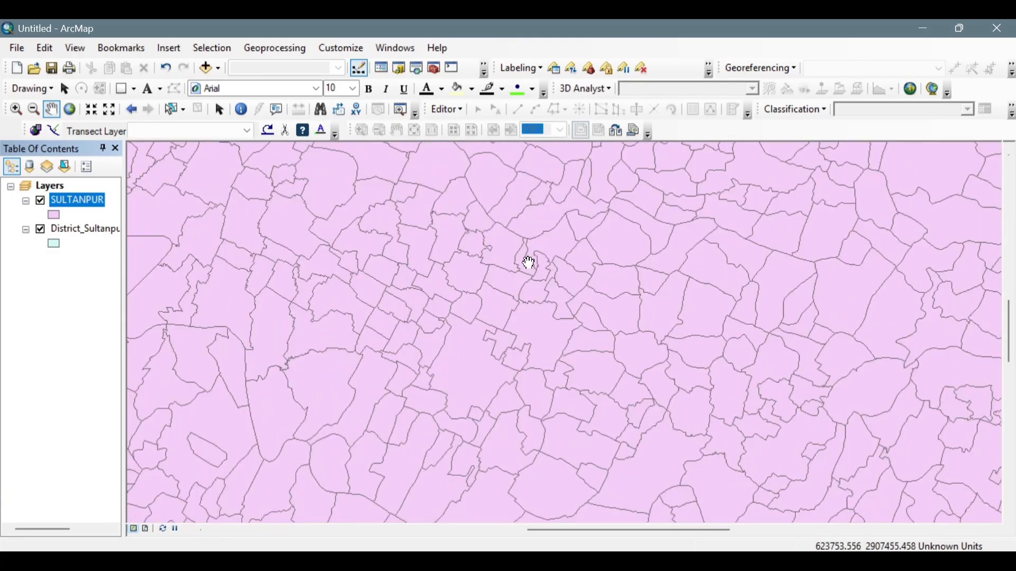
pyautogui.click(54, 214)
pyautogui.click(538, 269)
pyautogui.click(565, 295)
pyautogui.click(474, 497)
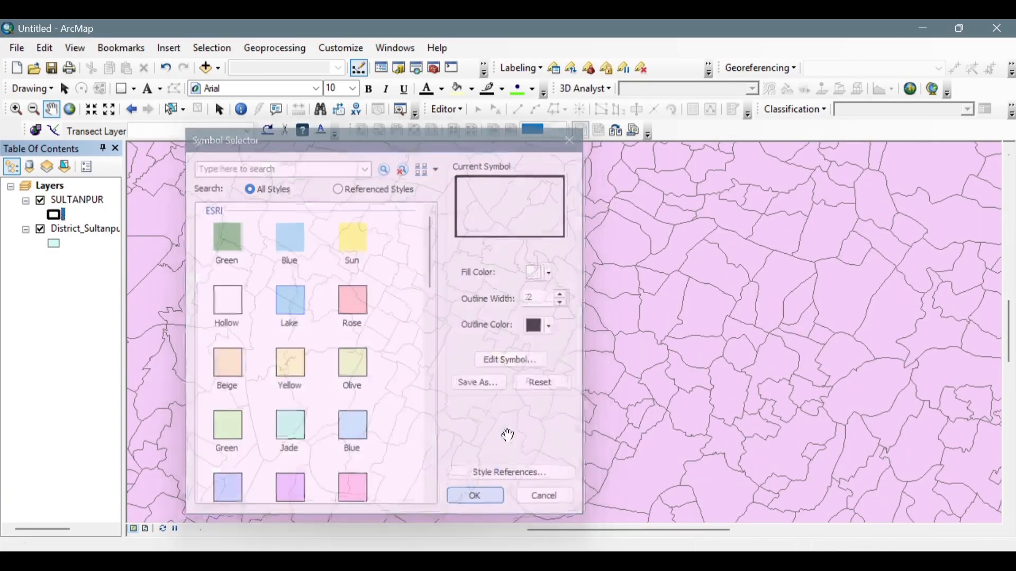
# Step: Inspect the water bodies against the SULTANPUR boundaries and open the water bodies layer's attribute table
pyautogui.scroll(3, 622, 276)
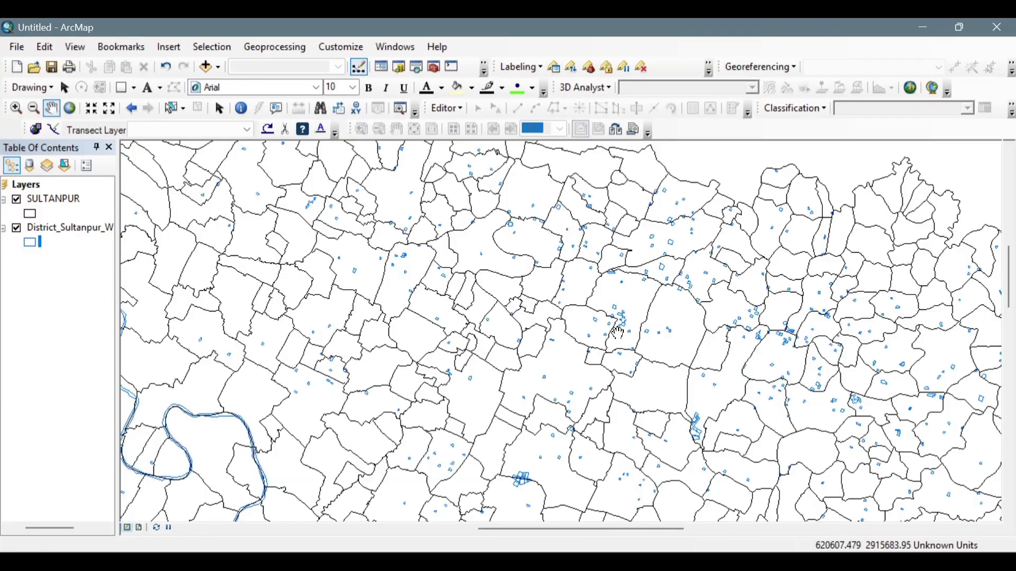
pyautogui.scroll(3, 776, 215)
pyautogui.scroll(2, 776, 214)
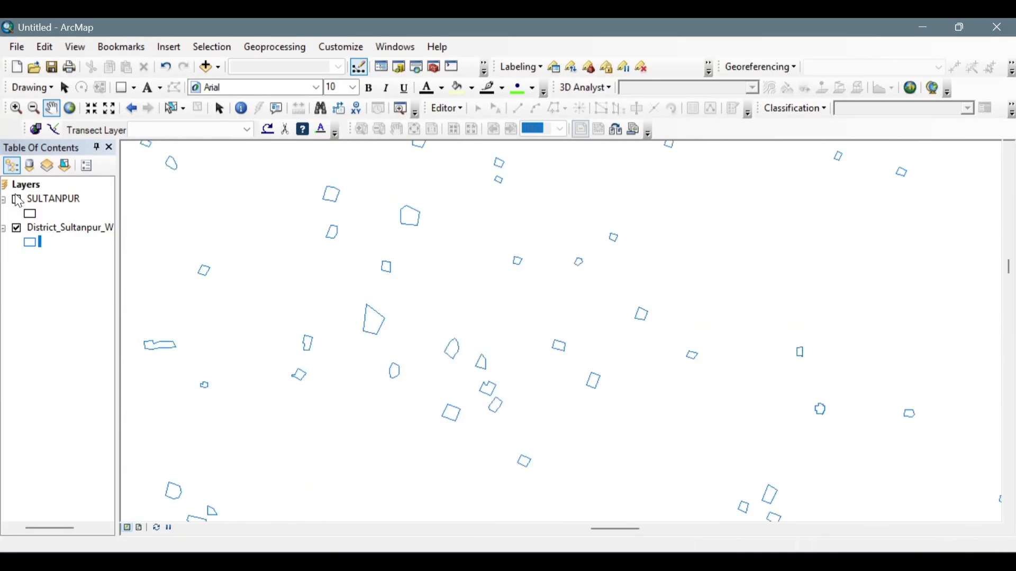
pyautogui.rightClick(50, 228)
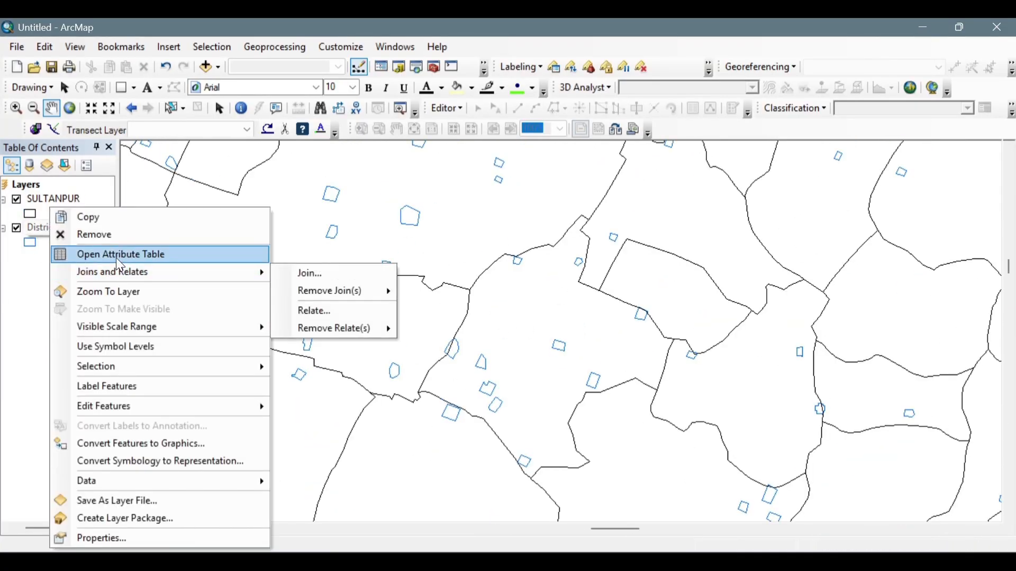
pyautogui.click(116, 257)
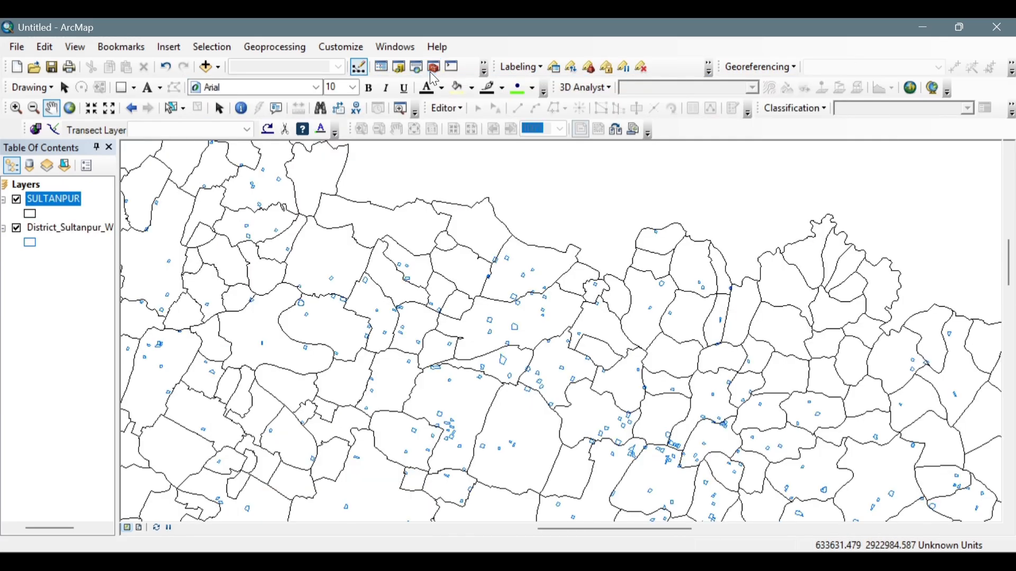
# Step: Open the Spatial Join tool from the Overlay set of the Analysis Tools
pyautogui.click(434, 67)
pyautogui.click(705, 177)
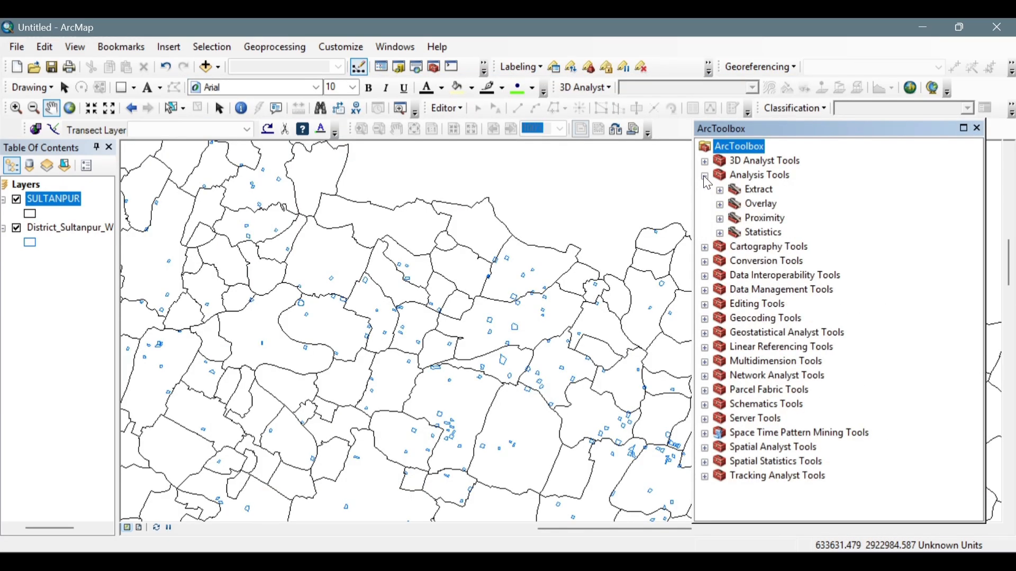
pyautogui.click(720, 205)
pyautogui.click(772, 208)
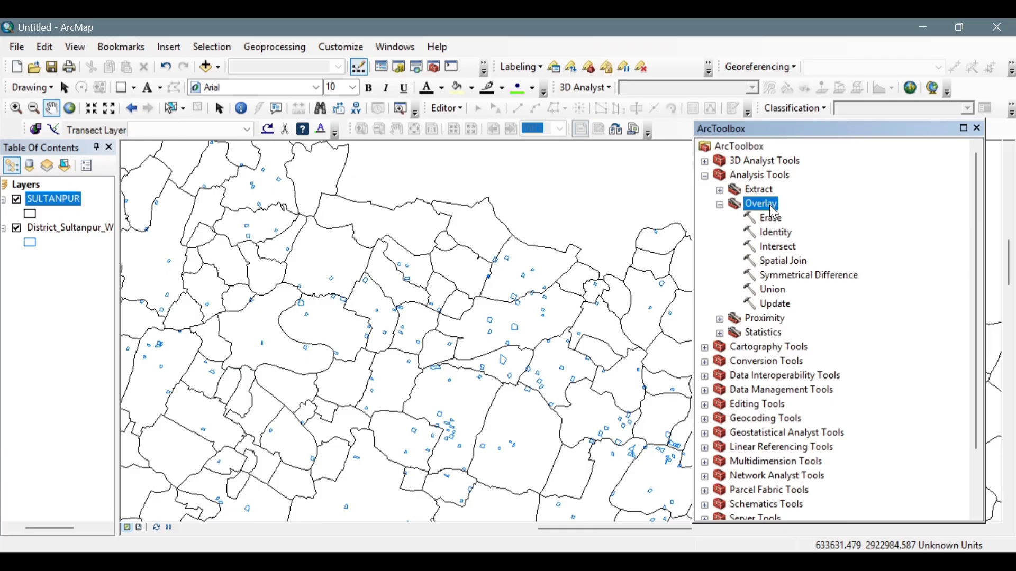
pyautogui.doubleClick(794, 261)
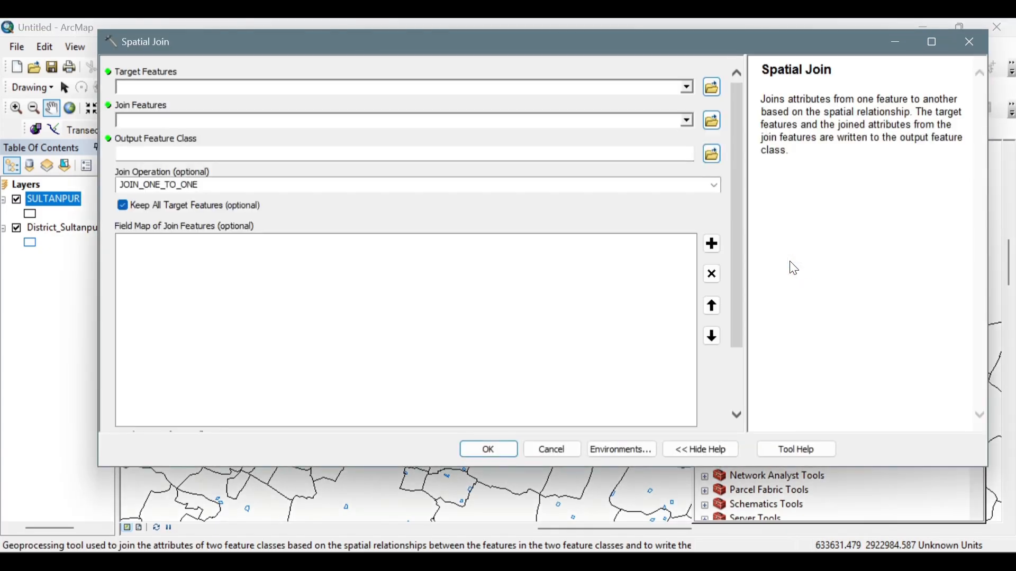
# Step: Set District_Sultanpur_Waterbodies_0.2 as the target features and SULTANPUR as the join features
pyautogui.click(687, 88)
pyautogui.click(259, 118)
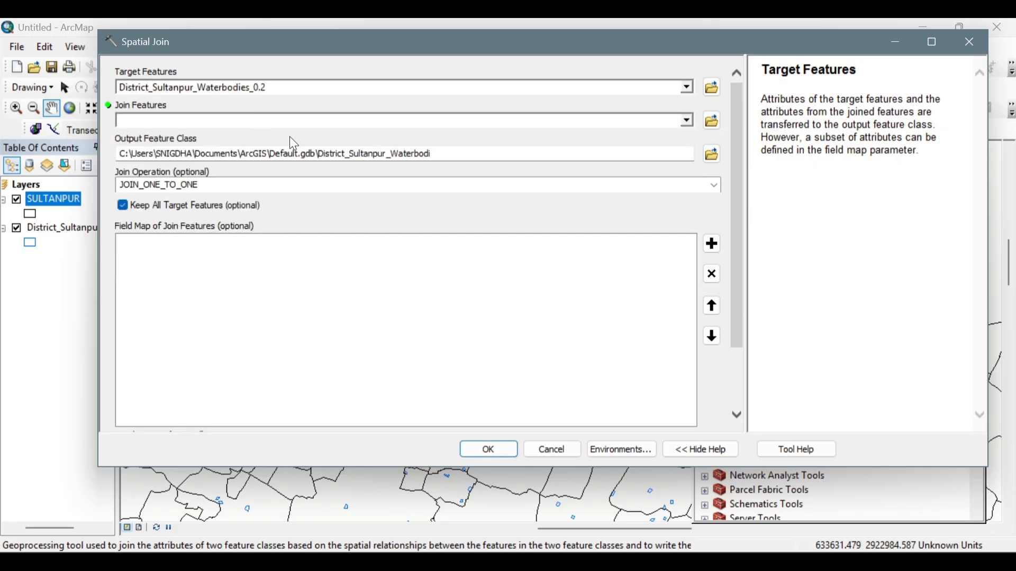
pyautogui.click(693, 123)
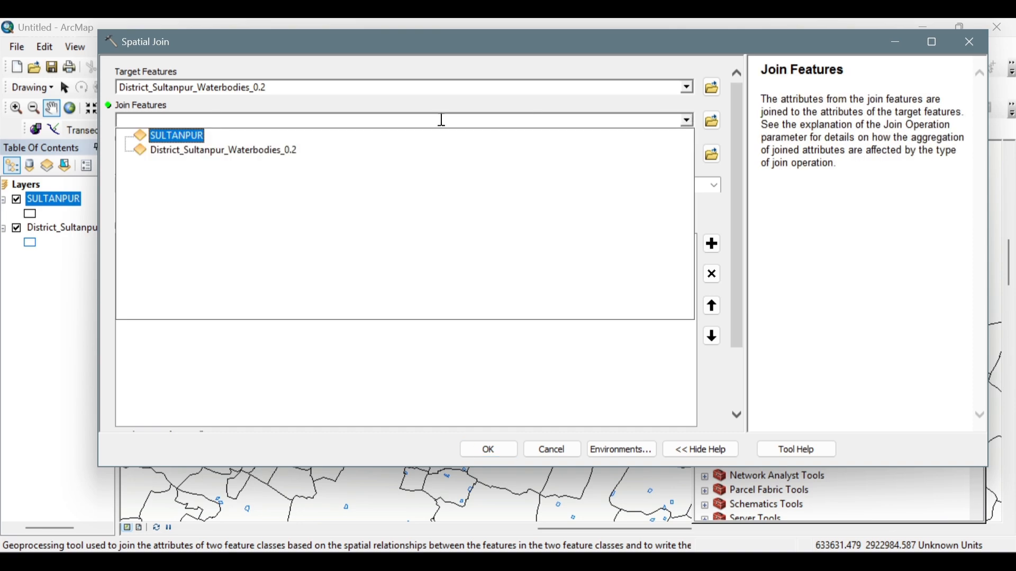
pyautogui.click(162, 140)
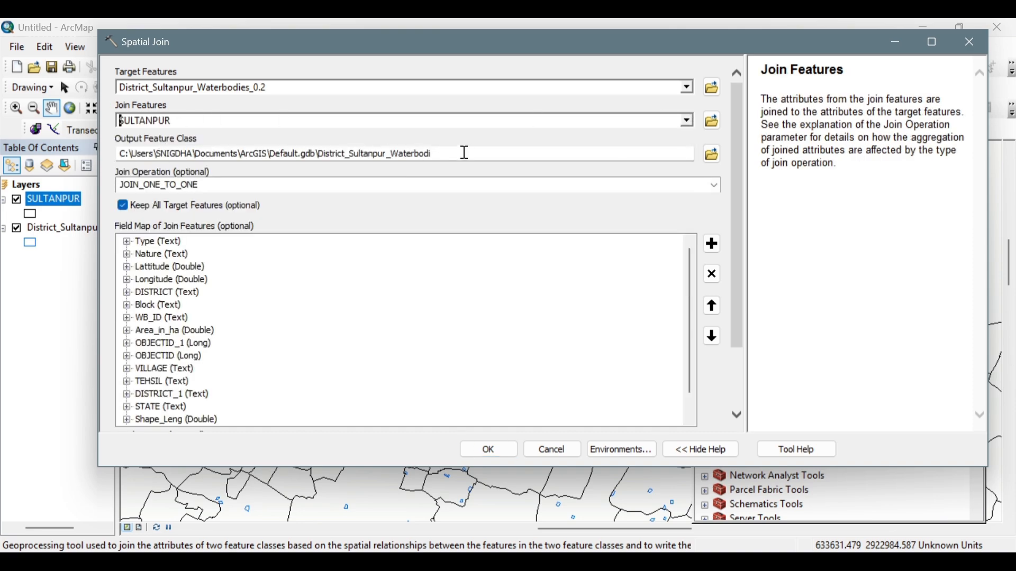
# Step: Set the output feature class to Waterbodies_Village.shp in the SPATIAL JOIN folder
pyautogui.click(712, 155)
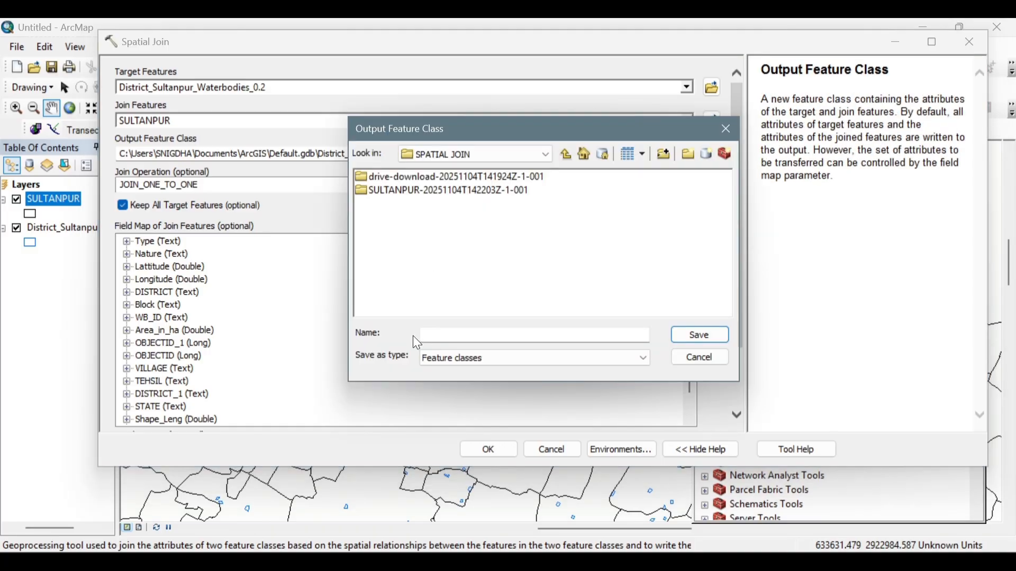
pyautogui.click(447, 337)
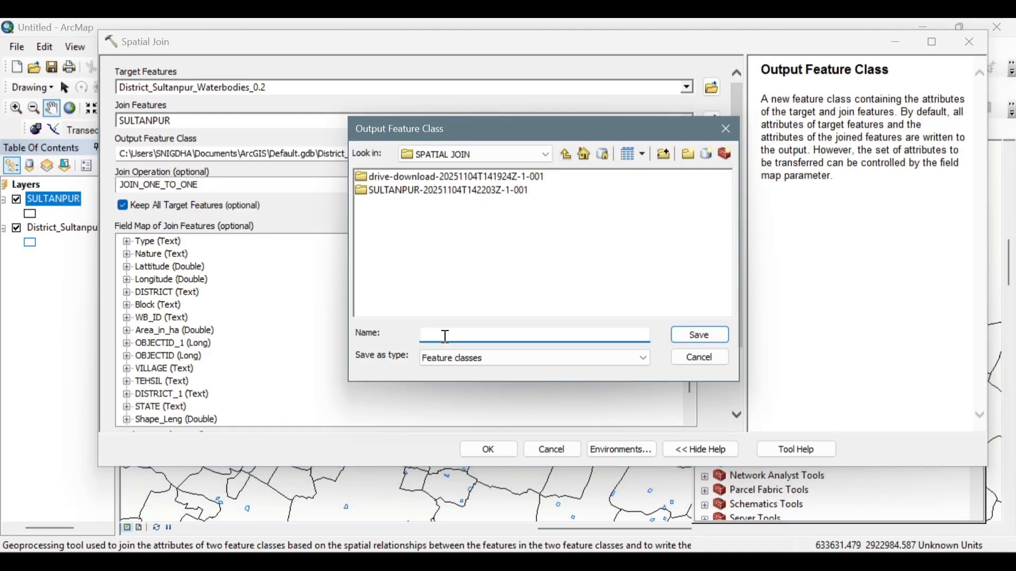
pyautogui.write('W')
pyautogui.write('aterbodies_Village.shp')
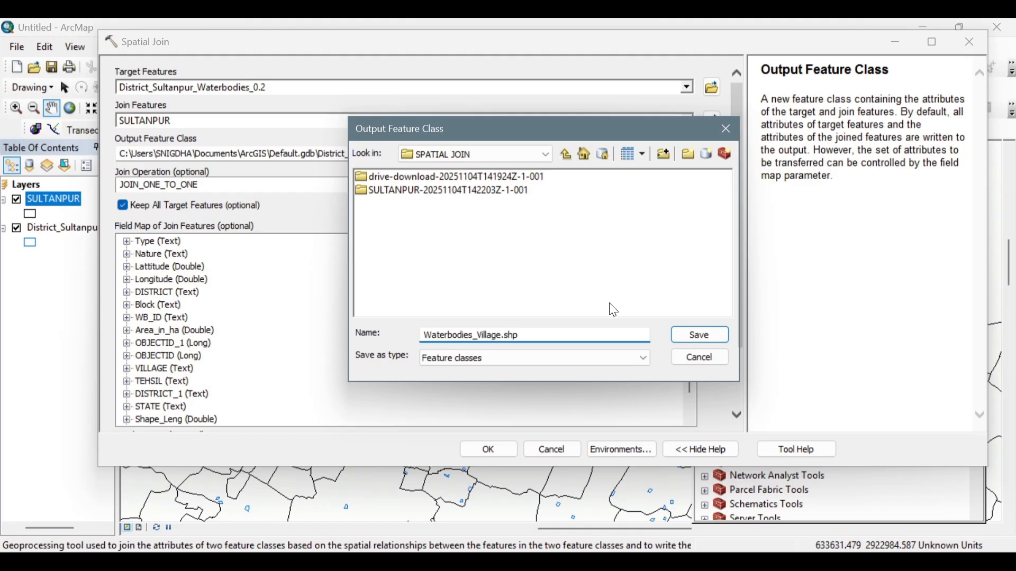
pyautogui.click(704, 335)
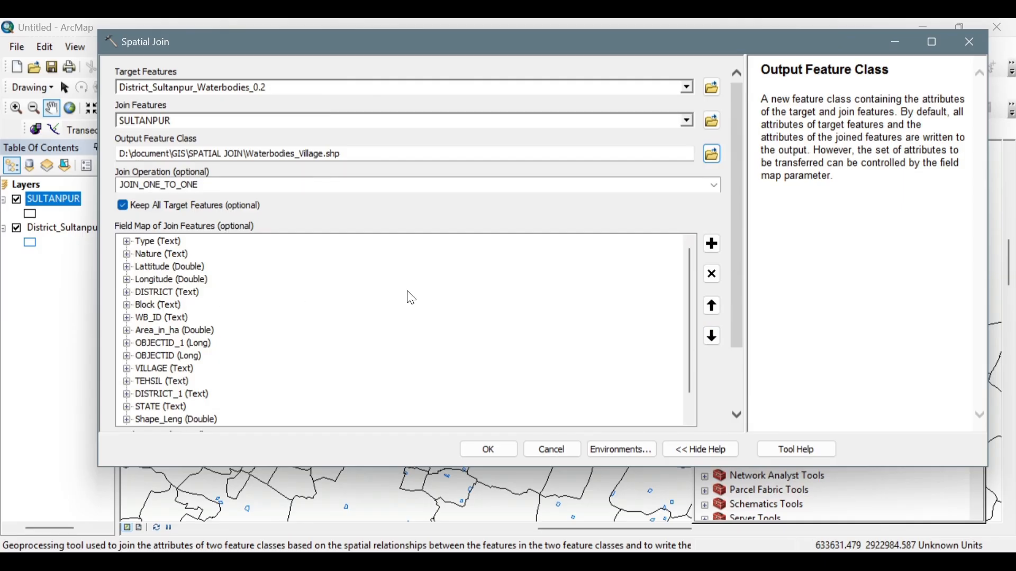
# Step: Set the join operation to JOIN_ONE_TO_MANY
pyautogui.click(716, 188)
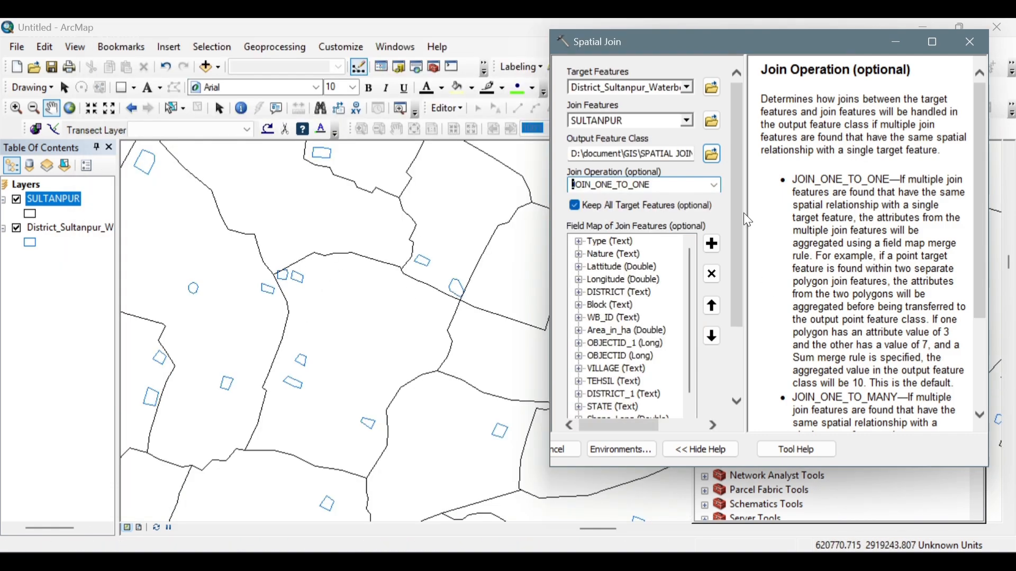
pyautogui.click(716, 189)
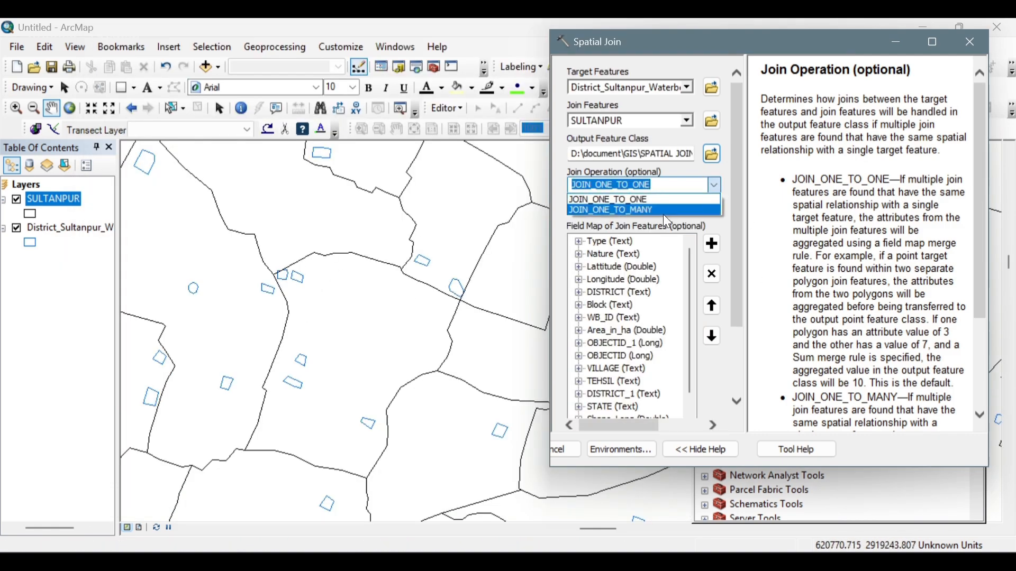
pyautogui.click(664, 211)
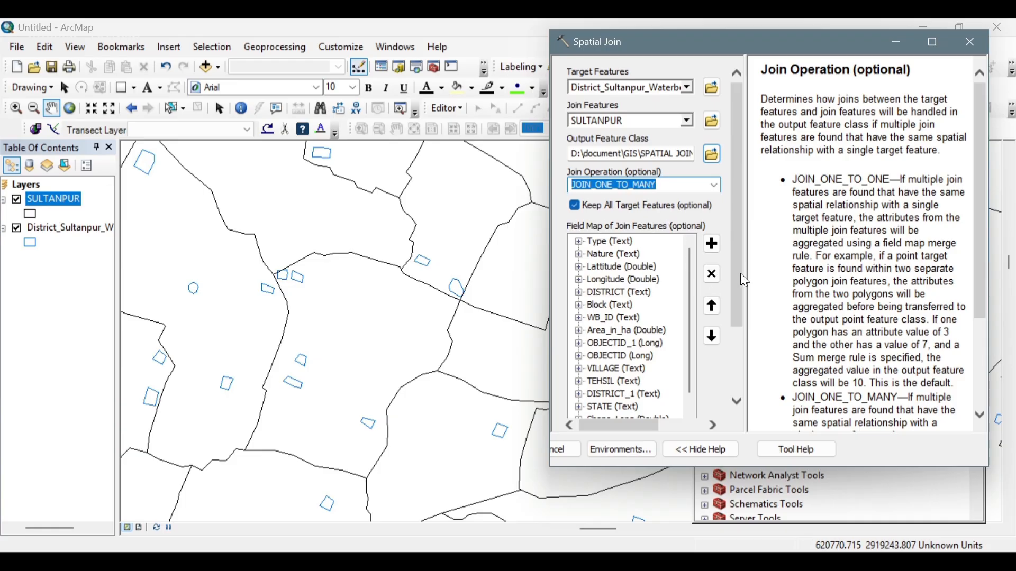
# Step: Widen the Spatial Join dialog and remove the Shape_Leng, Shape_Le_1 and Shape_Area fields from the field map
pyautogui.moveTo(745, 281); pyautogui.dragTo(745, 335)
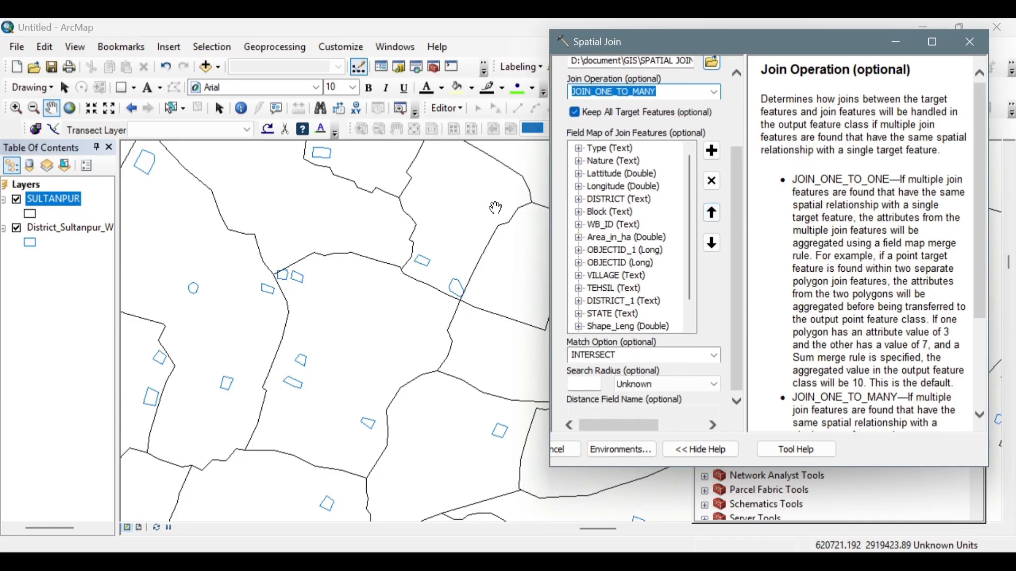
pyautogui.moveTo(551, 208); pyautogui.dragTo(190, 217)
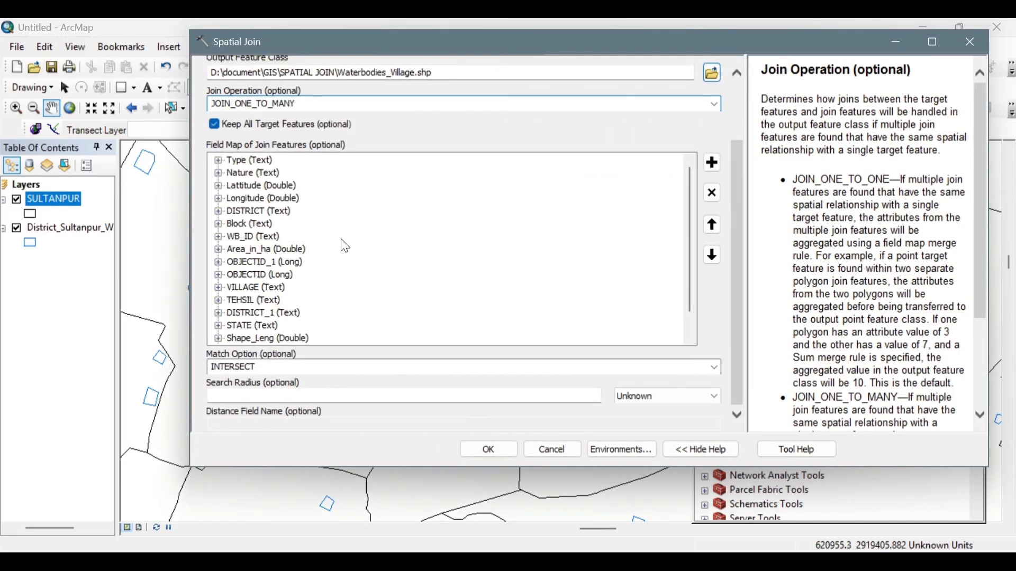
pyautogui.scroll(-1, 344, 245)
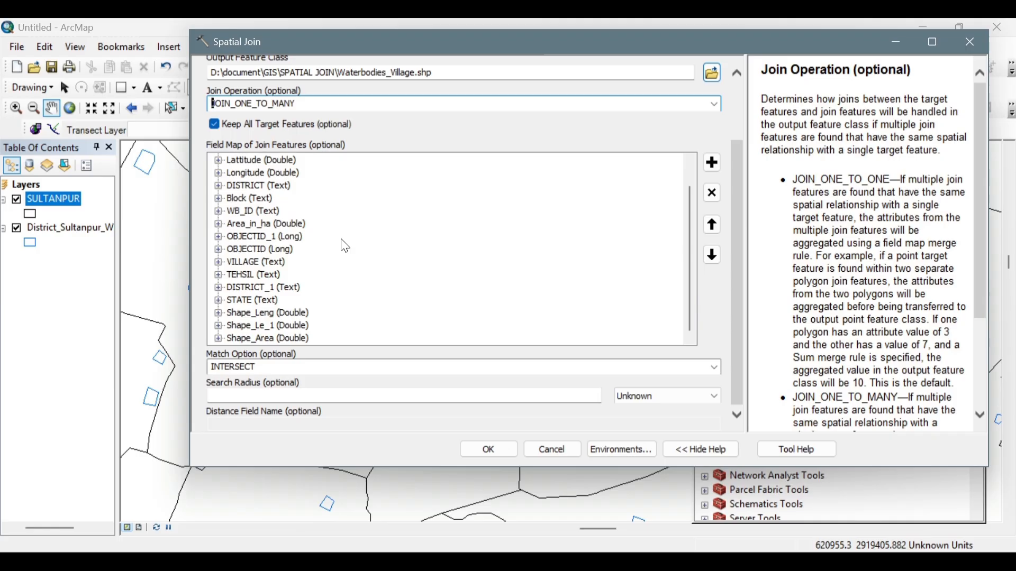
pyautogui.scroll(1, 345, 247)
pyautogui.scroll(-1, 345, 246)
pyautogui.click(288, 313)
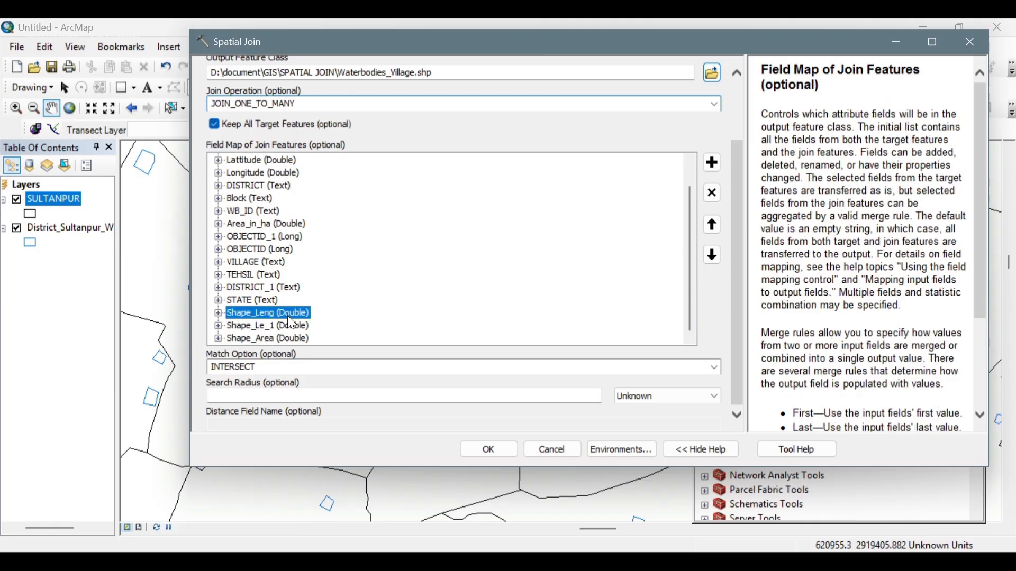
pyautogui.click(715, 193)
pyautogui.click(715, 194)
pyautogui.click(715, 193)
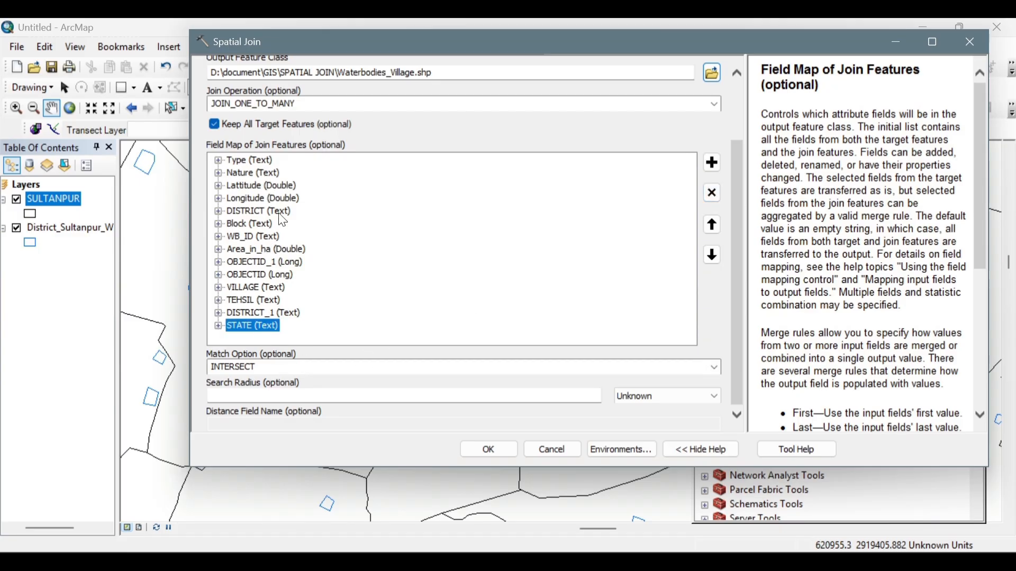
# Step: Move the VILLAGE field up the field map to sit between Longitude and DISTRICT
pyautogui.click(270, 290)
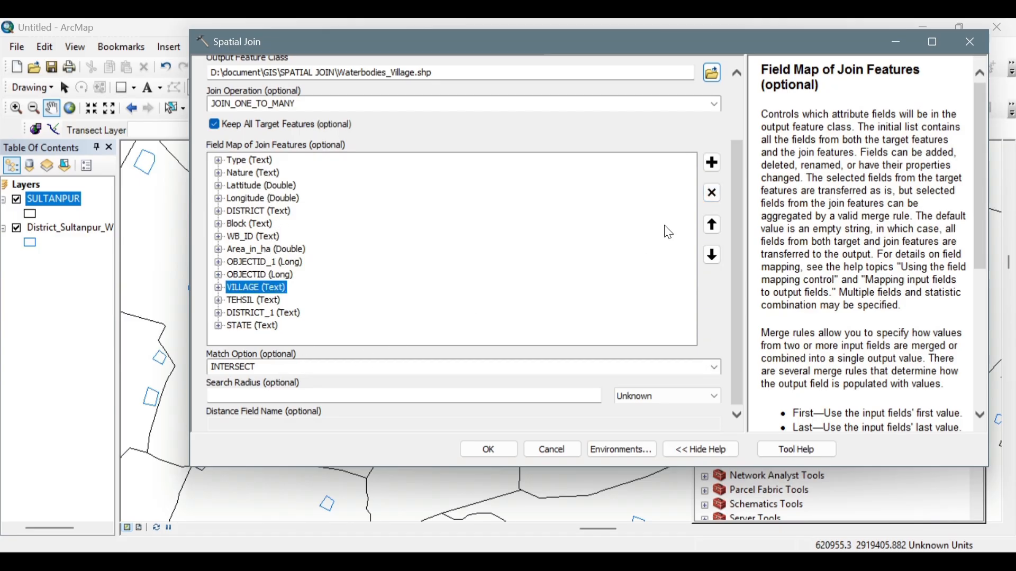
pyautogui.click(714, 225)
pyautogui.click(715, 226)
pyautogui.click(714, 226)
pyautogui.click(714, 226)
pyautogui.click(714, 225)
pyautogui.click(714, 225)
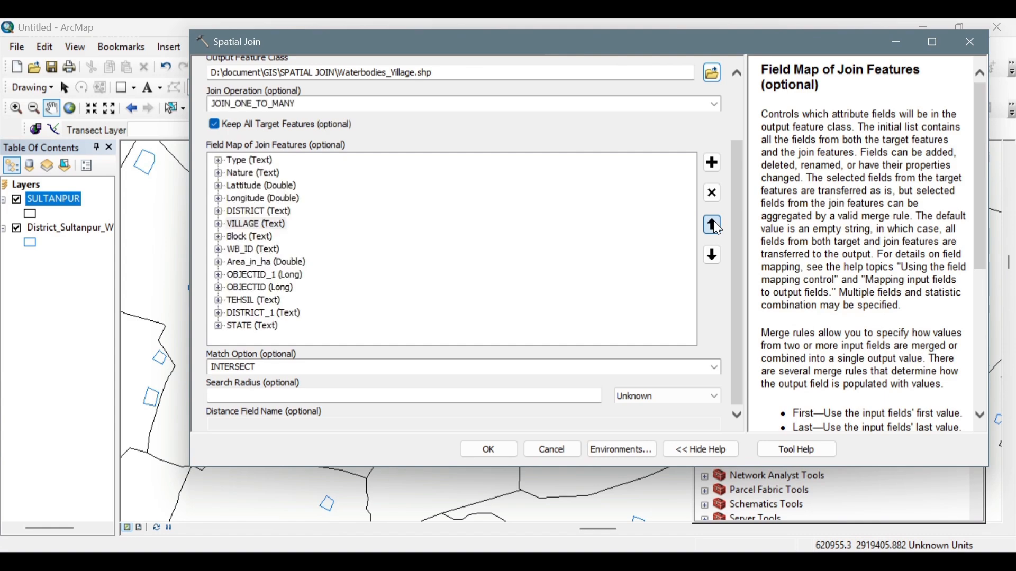
pyautogui.click(715, 225)
pyautogui.click(715, 225)
pyautogui.click(714, 258)
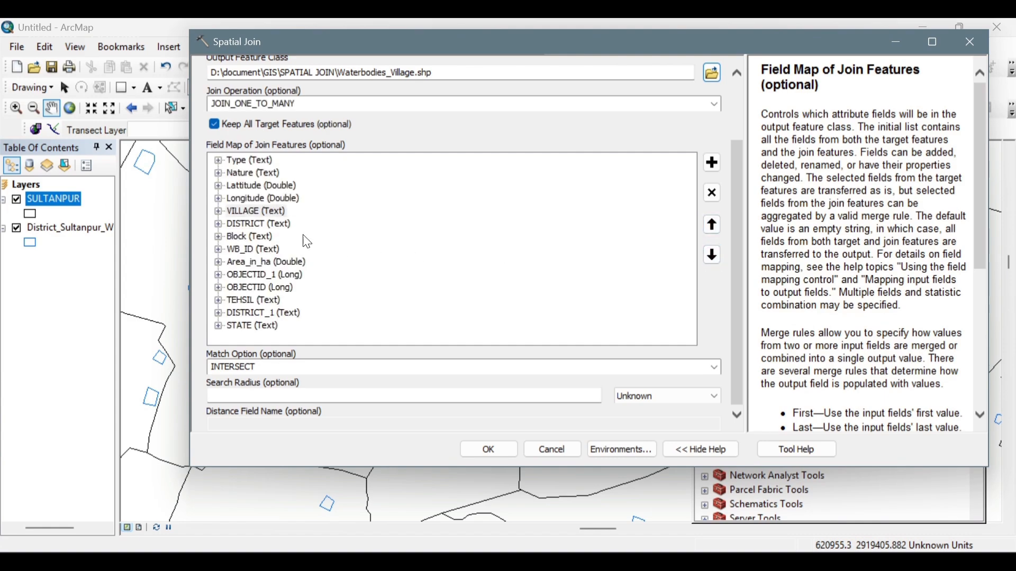
# Step: Move the Block field directly below VILLAGE and the TEHSIL field directly below Block
pyautogui.click(248, 238)
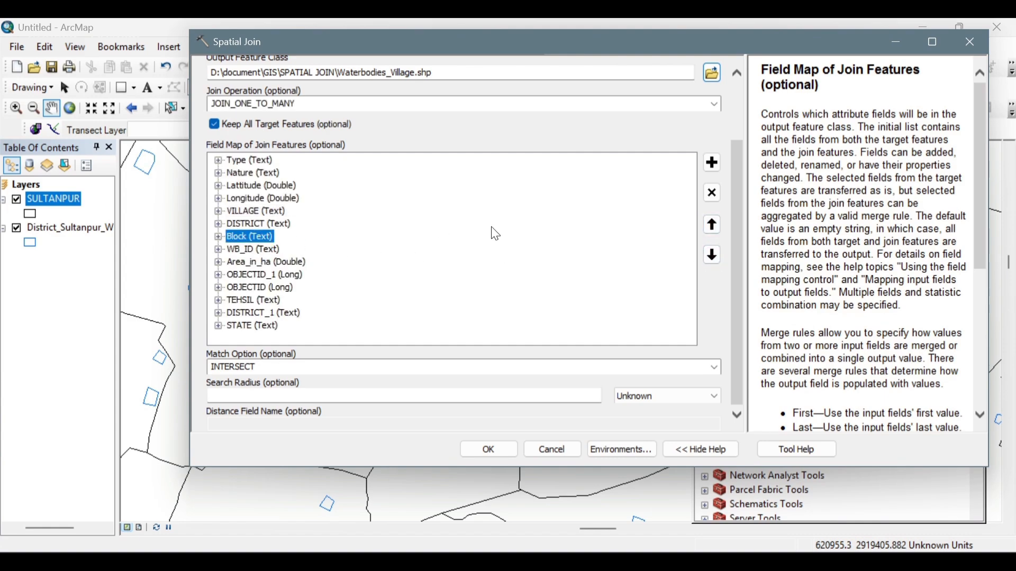
pyautogui.click(713, 225)
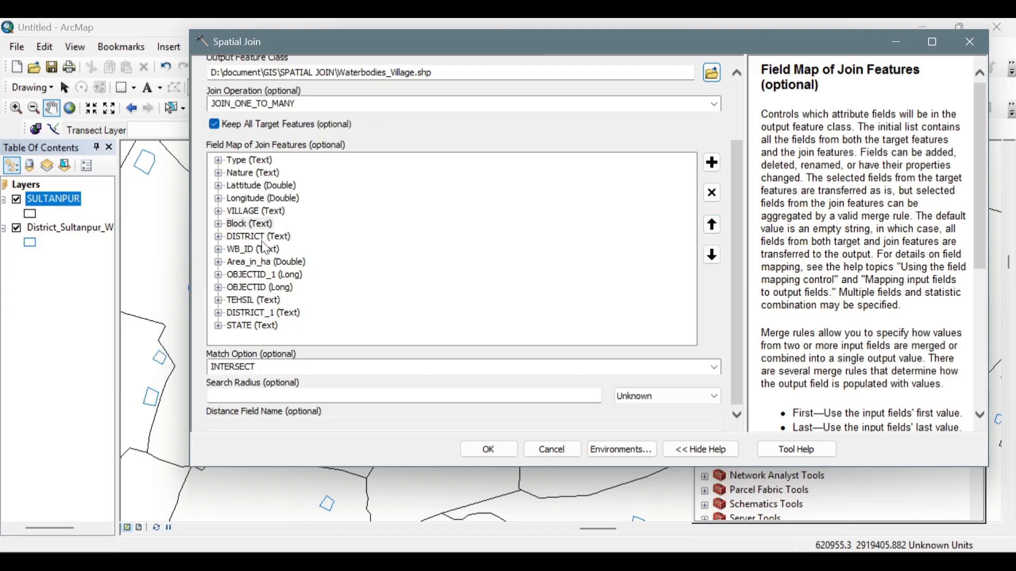
pyautogui.click(263, 304)
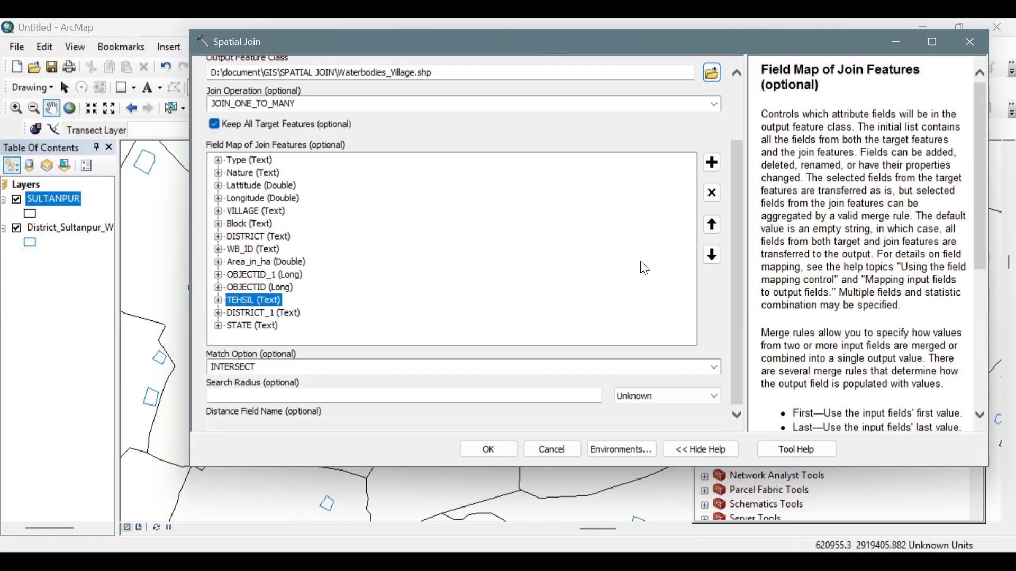
pyautogui.click(713, 226)
pyautogui.click(712, 226)
pyautogui.click(713, 226)
pyautogui.click(713, 226)
pyautogui.click(713, 226)
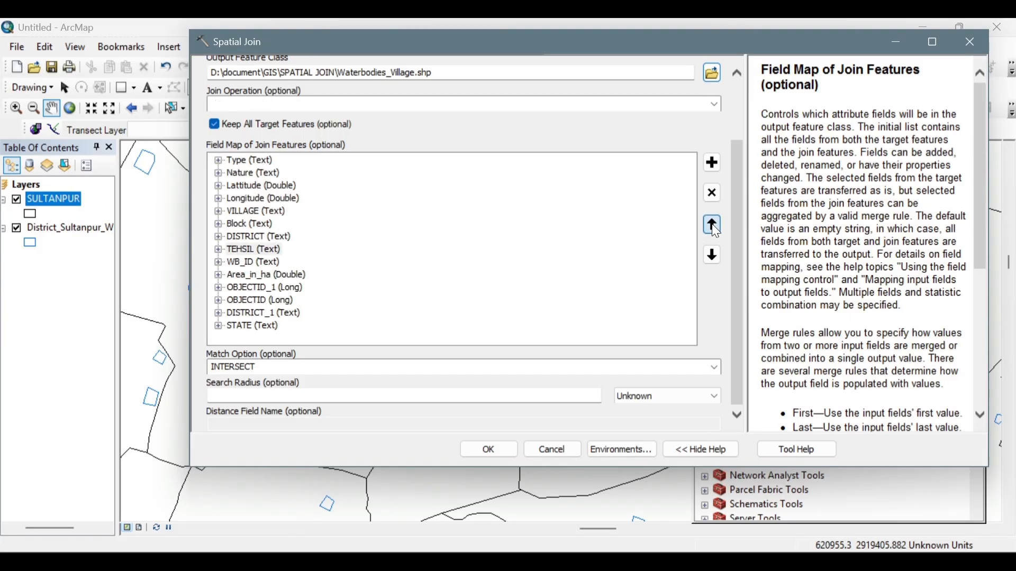
pyautogui.click(712, 226)
pyautogui.click(717, 259)
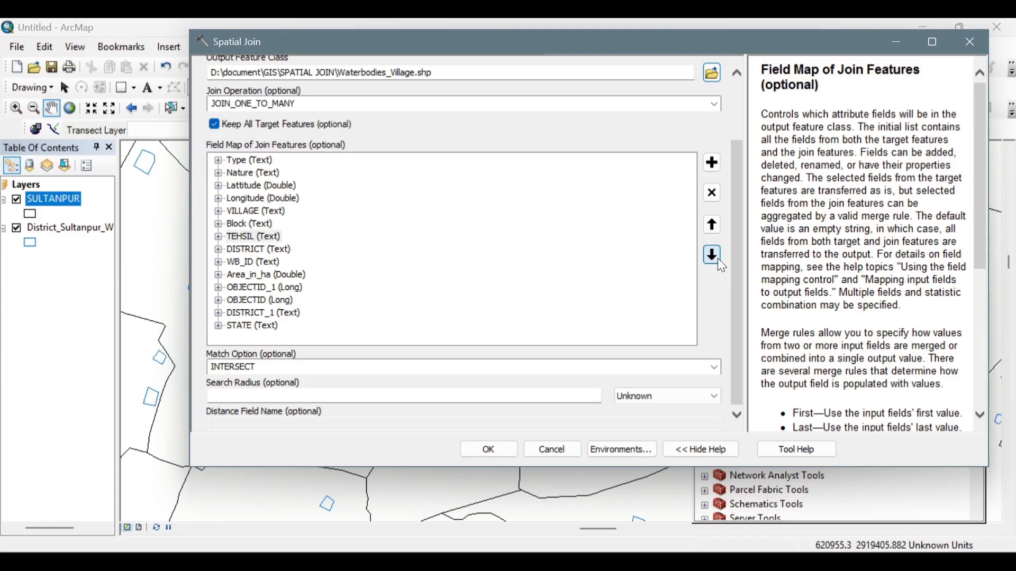
# Step: Move the Area_in_ha field to the top of the field map, above Type
pyautogui.click(254, 275)
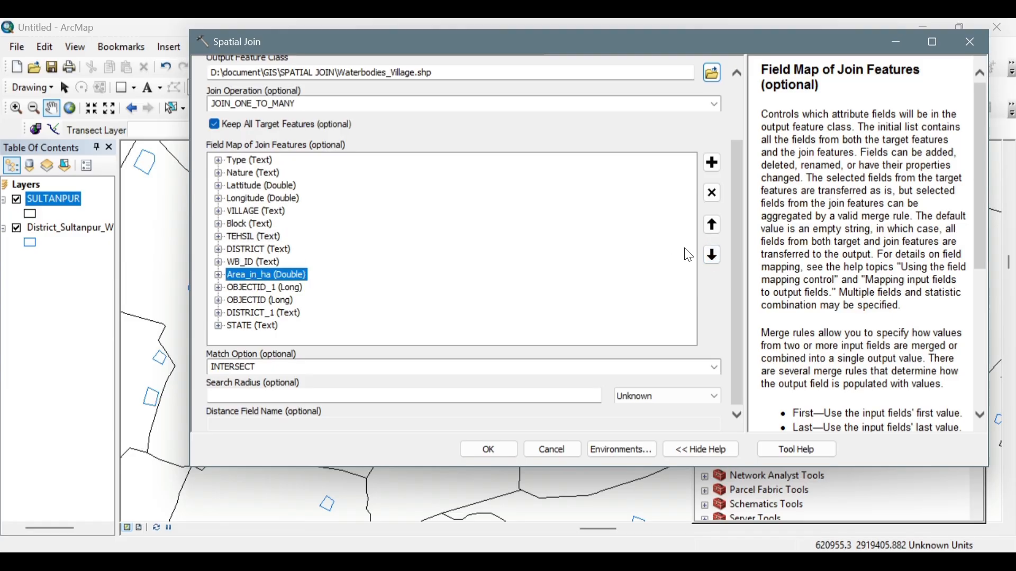
pyautogui.click(712, 226)
pyautogui.click(713, 226)
pyautogui.click(713, 227)
pyautogui.click(713, 226)
pyautogui.click(712, 226)
pyautogui.click(712, 226)
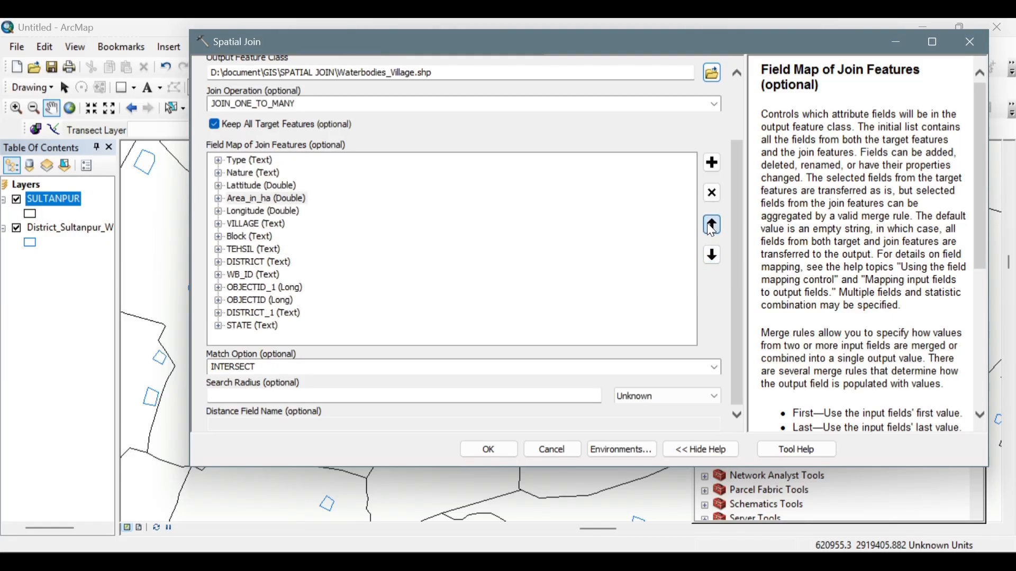
pyautogui.click(712, 227)
pyautogui.click(713, 226)
pyautogui.click(713, 227)
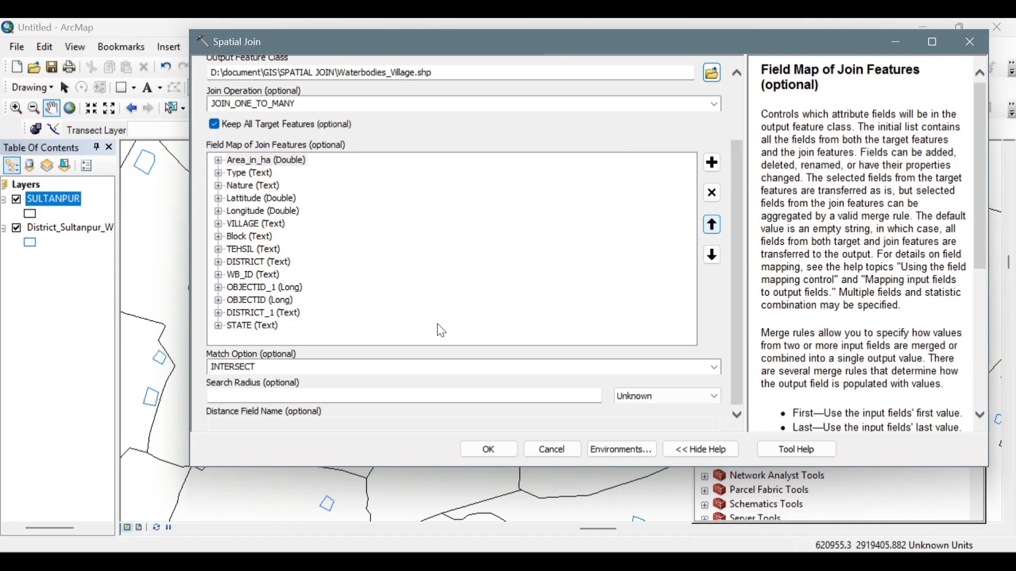
# Step: Move the WB_ID field to the top of the field map, above Area_in_ha
pyautogui.click(253, 325)
pyautogui.click(271, 274)
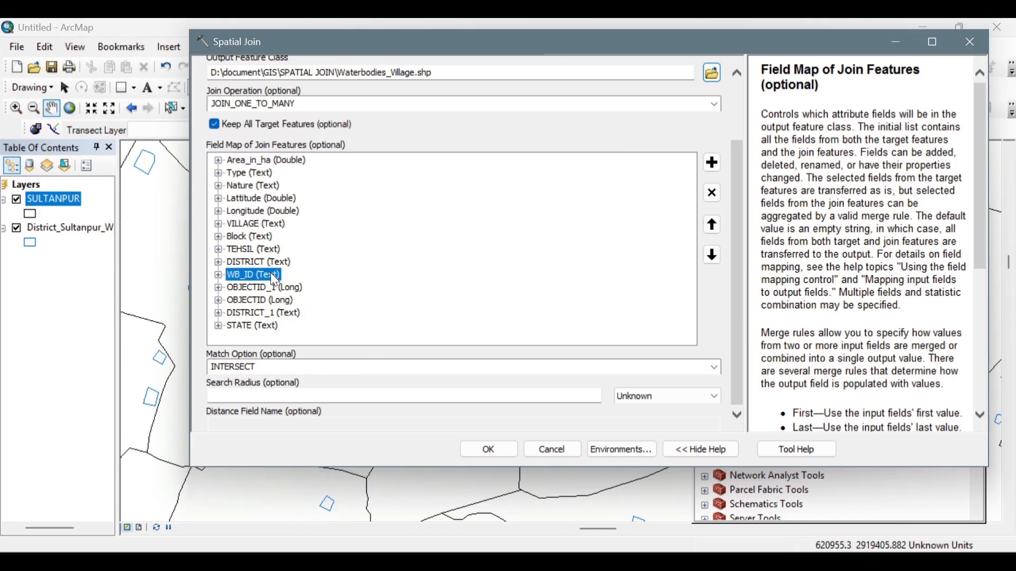
pyautogui.click(712, 225)
pyautogui.click(713, 225)
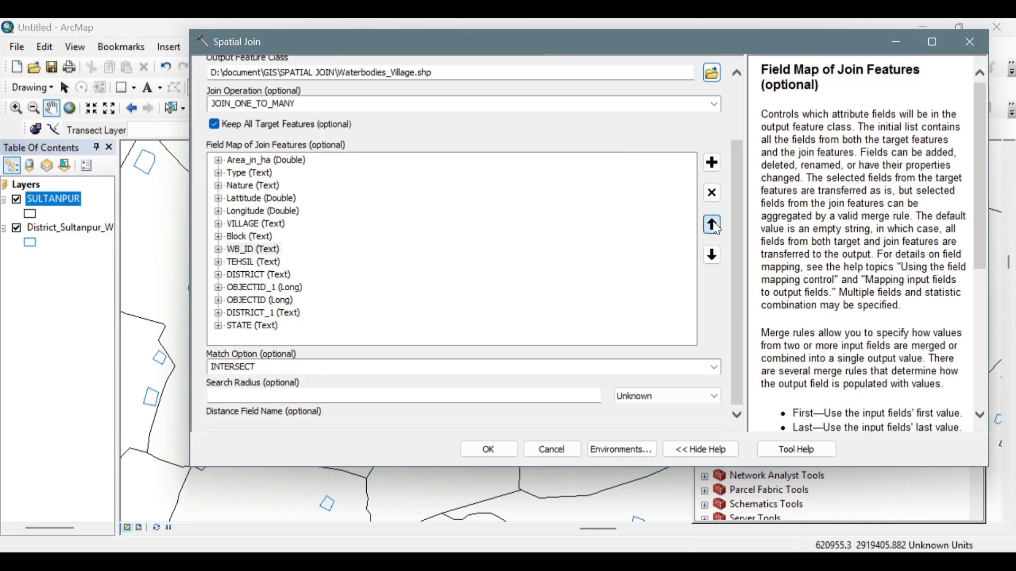
pyautogui.click(712, 225)
pyautogui.click(713, 225)
pyautogui.click(712, 225)
pyautogui.click(713, 225)
pyautogui.click(714, 226)
pyautogui.click(715, 225)
pyautogui.click(714, 225)
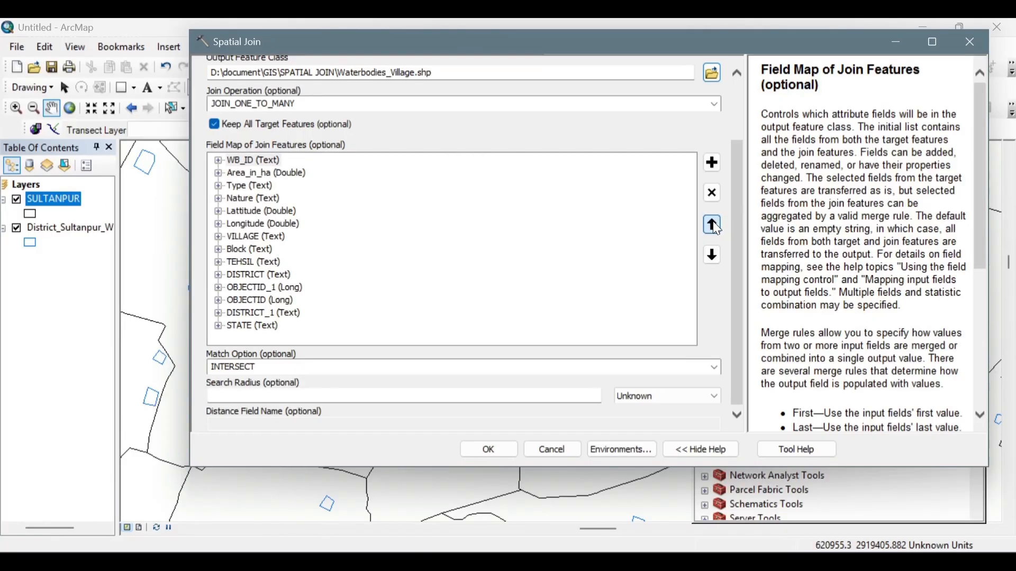
# Step: Remove the OBJECTID_1, OBJECTID, DISTRICT_1 and STATE fields from the field map
pyautogui.click(263, 288)
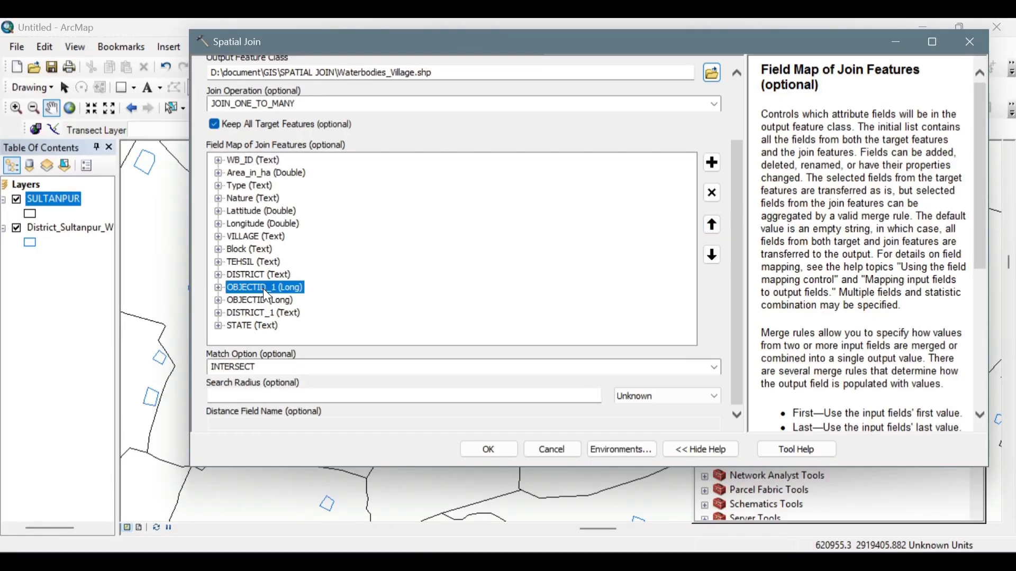
pyautogui.click(714, 193)
pyautogui.click(714, 193)
pyautogui.click(714, 193)
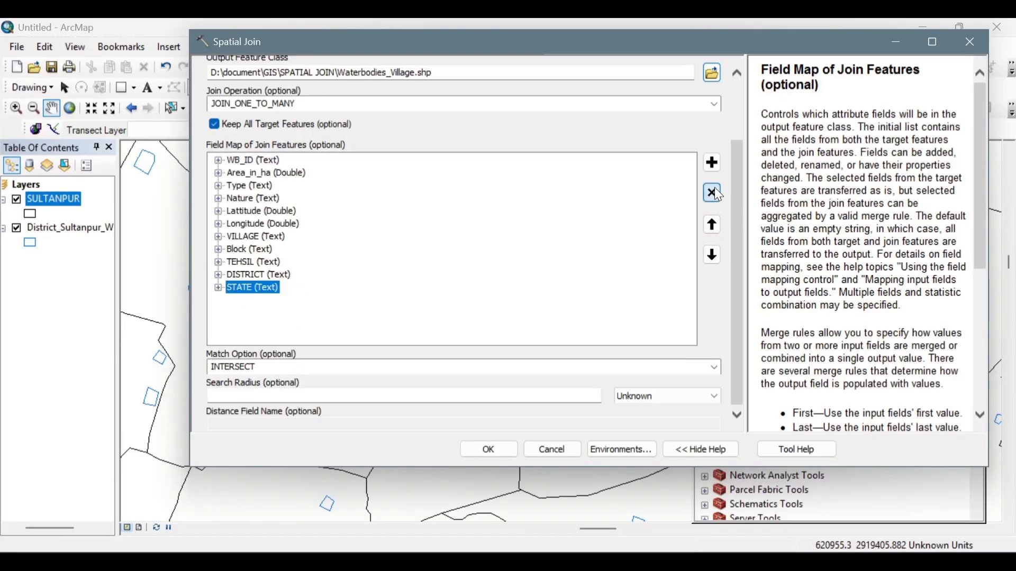
pyautogui.click(715, 193)
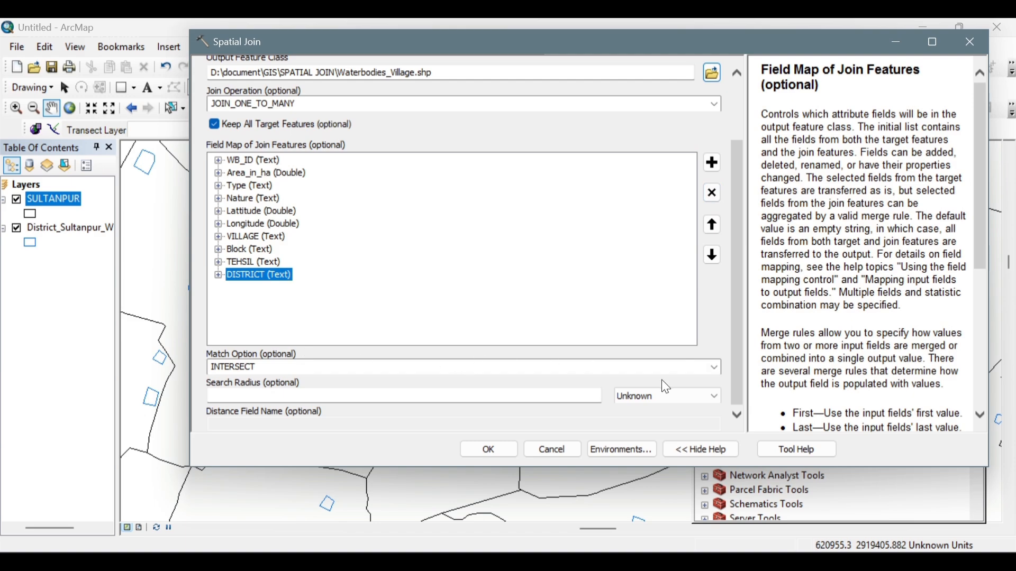
# Step: Set the match option to WITHIN and run the spatial join
pyautogui.click(714, 368)
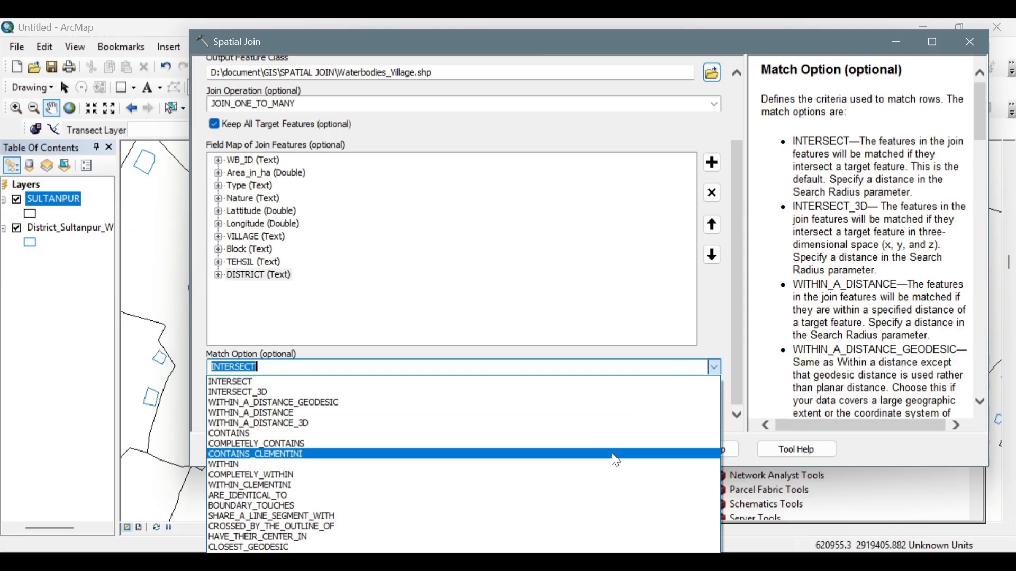
pyautogui.click(618, 467)
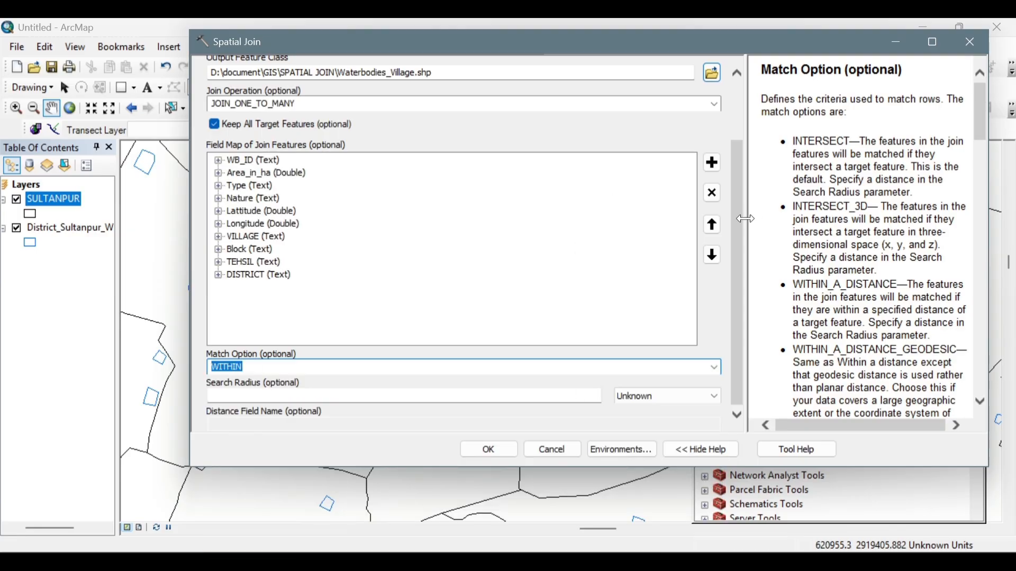
pyautogui.click(484, 449)
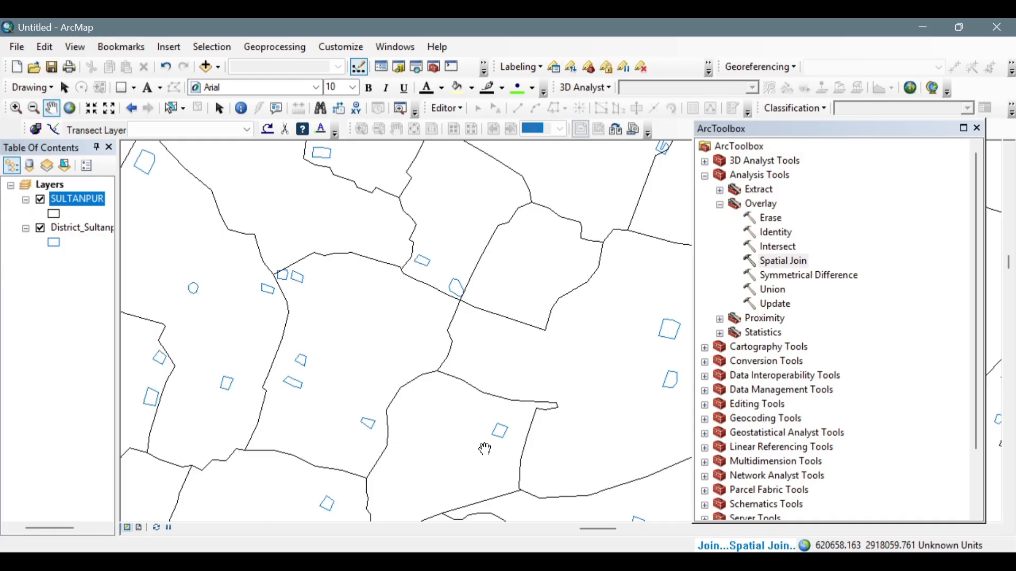
# Step: Open the attribute table of the Waterbodies_Village layer, widen it and review the joined VILLAGE, Block and TEHSIL columns
pyautogui.rightClick(76, 201)
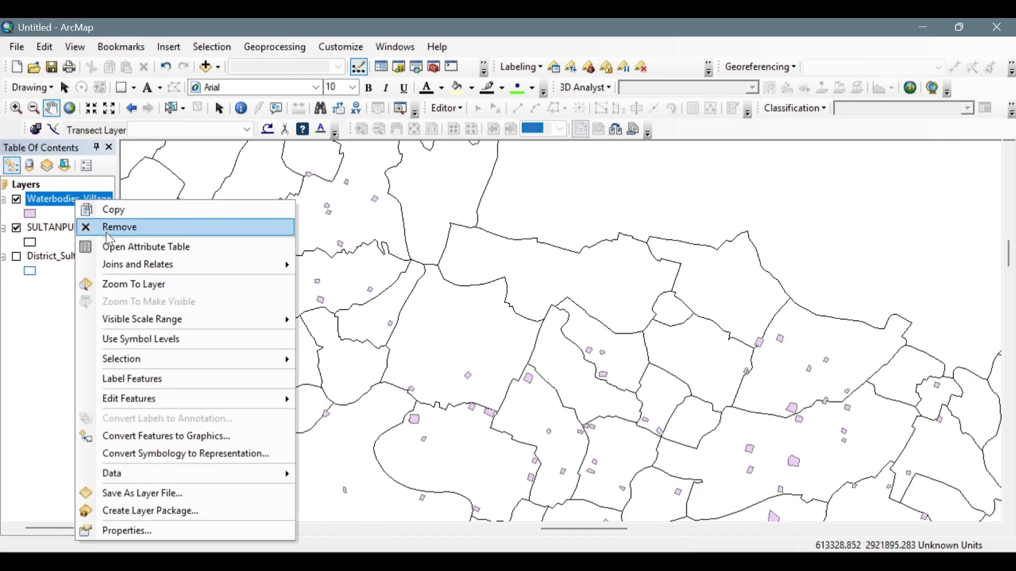
pyautogui.click(112, 247)
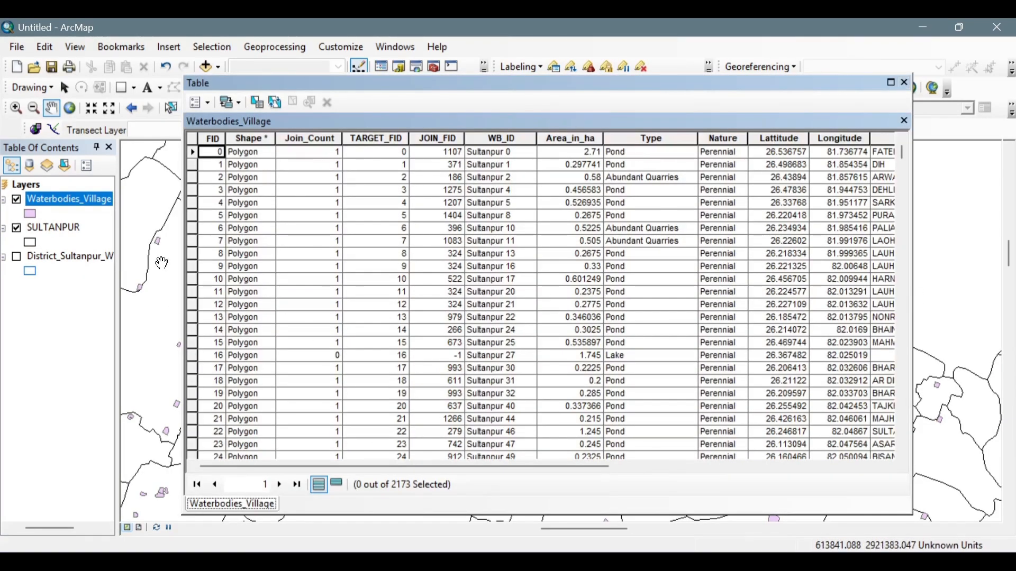
pyautogui.moveTo(185, 247); pyautogui.dragTo(69, 252)
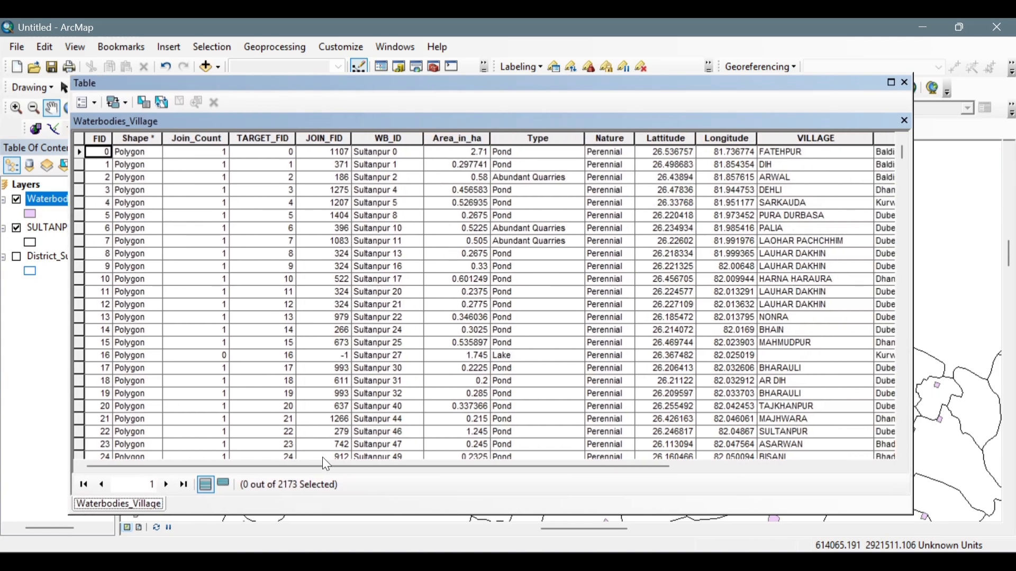
pyautogui.moveTo(308, 469); pyautogui.dragTo(521, 469)
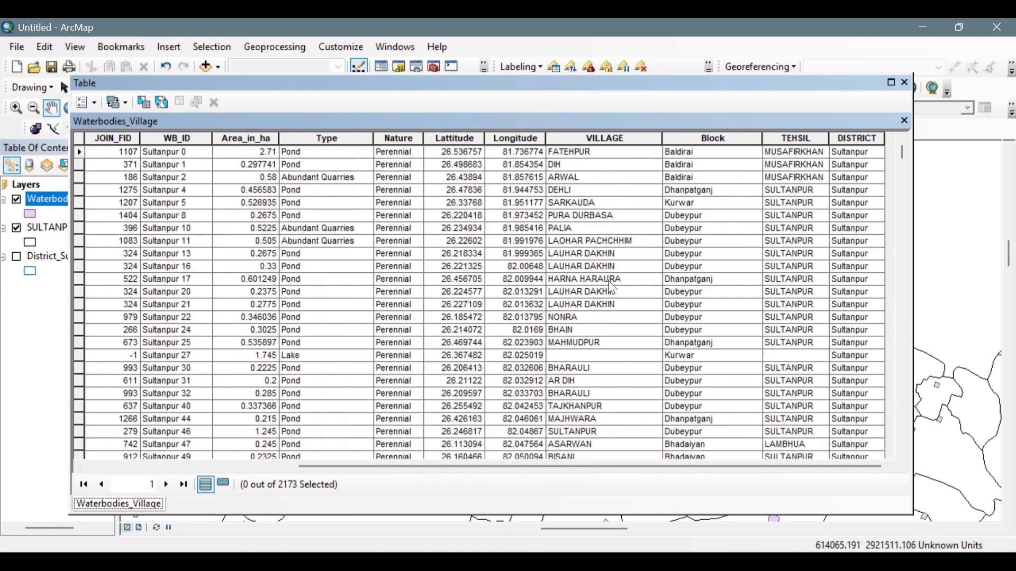
pyautogui.scroll(-1, 592, 288)
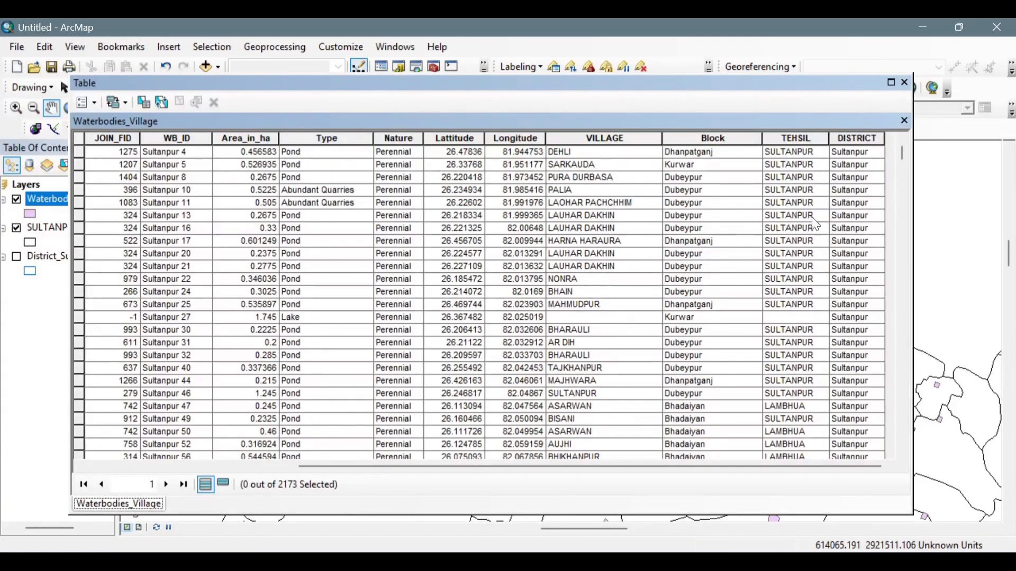
pyautogui.moveTo(898, 154)
pyautogui.mouseDown()
pyautogui.moveTo(891, 461)
pyautogui.moveTo(900, 150)
pyautogui.mouseUp()
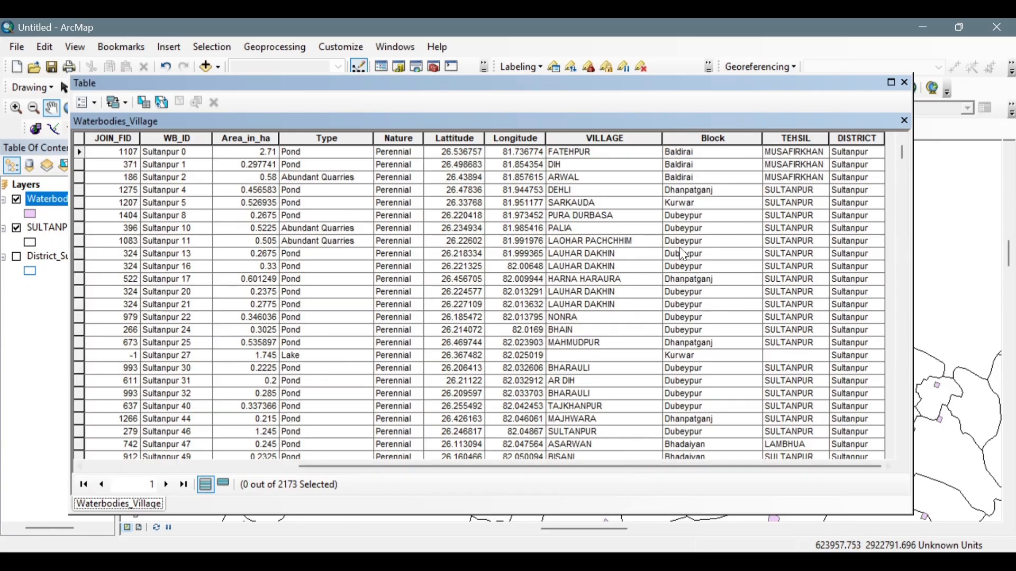
# Step: Select the Sultanpur 27 lake record with the blank village name and sort the table by VILLAGE
pyautogui.click(553, 356)
pyautogui.click(79, 355)
pyautogui.doubleClick(606, 136)
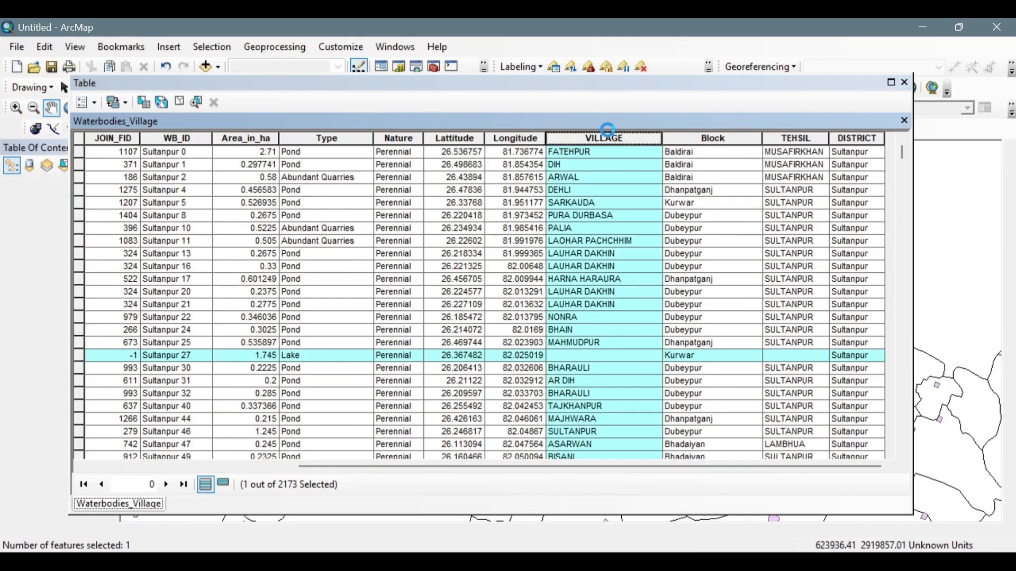
pyautogui.scroll(-15, 602, 257)
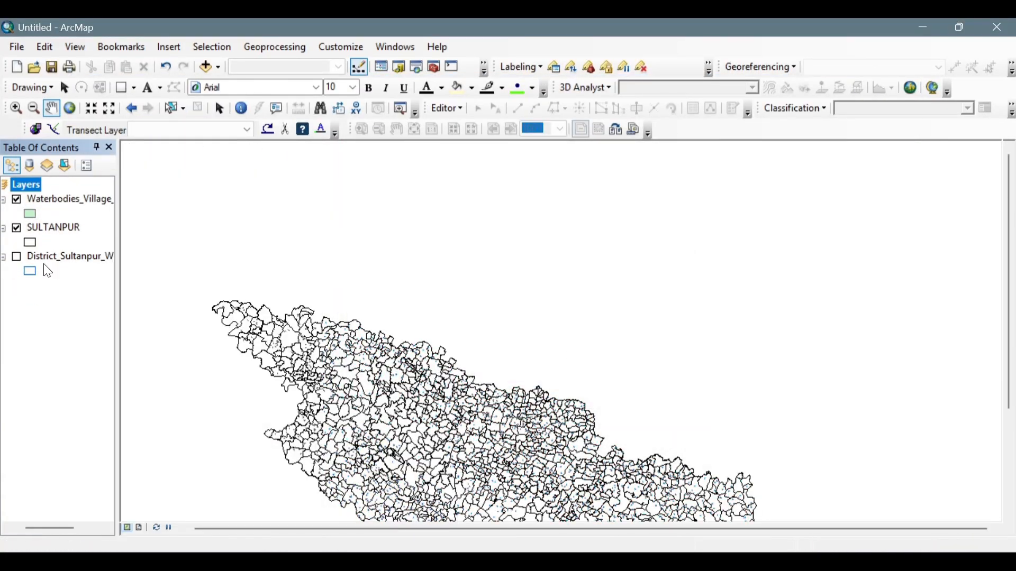
# Step: Reopen the Spatial Join tool, list its match options and read their help descriptions, from INTERSECT through the CONTAINS variants
pyautogui.scroll(3, 513, 317)
pyautogui.scroll(4, 513, 316)
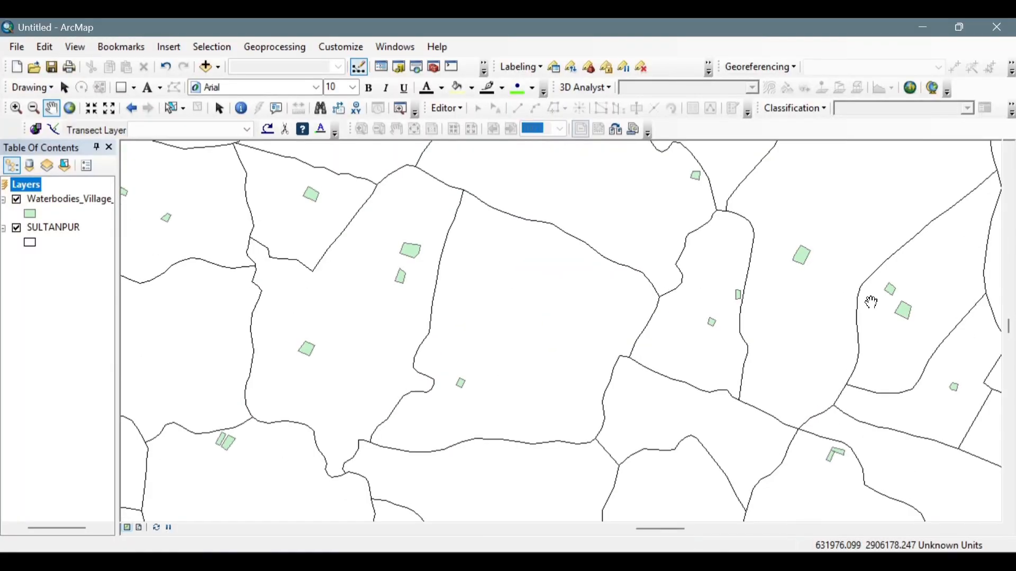
pyautogui.click(433, 67)
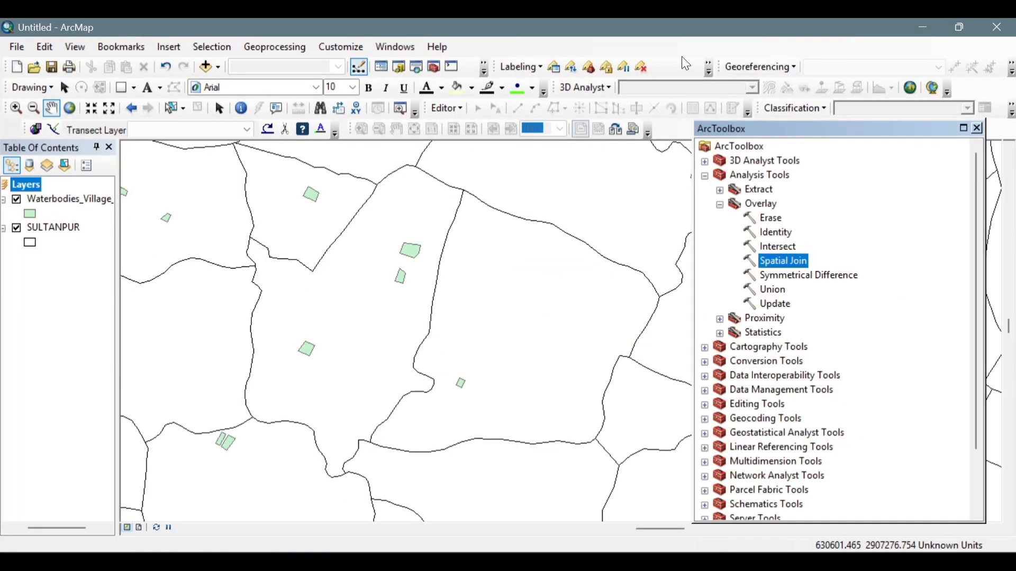
pyautogui.doubleClick(799, 259)
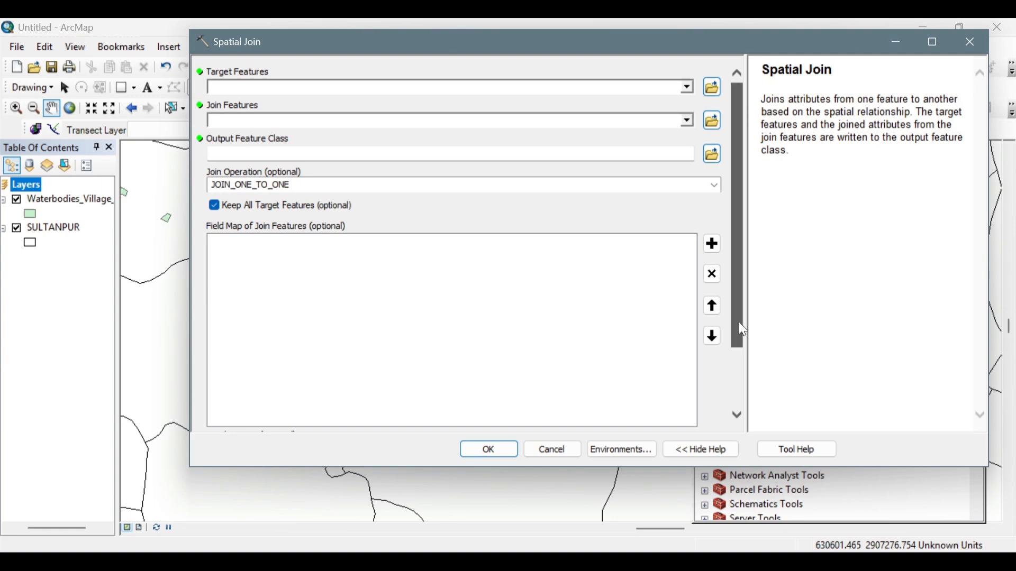
pyautogui.moveTo(739, 322); pyautogui.dragTo(739, 404)
pyautogui.click(717, 367)
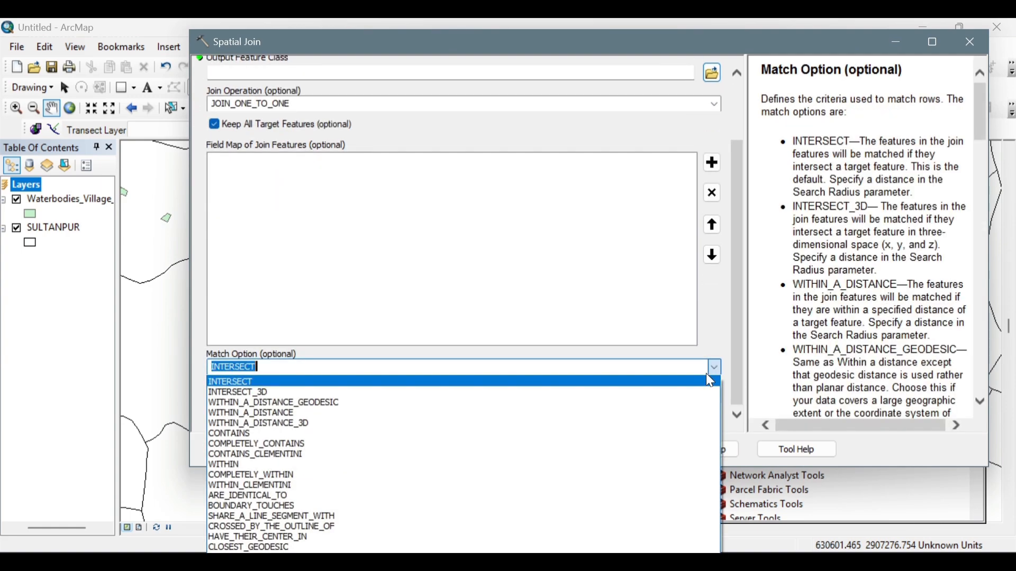
pyautogui.scroll(-3, 847, 185)
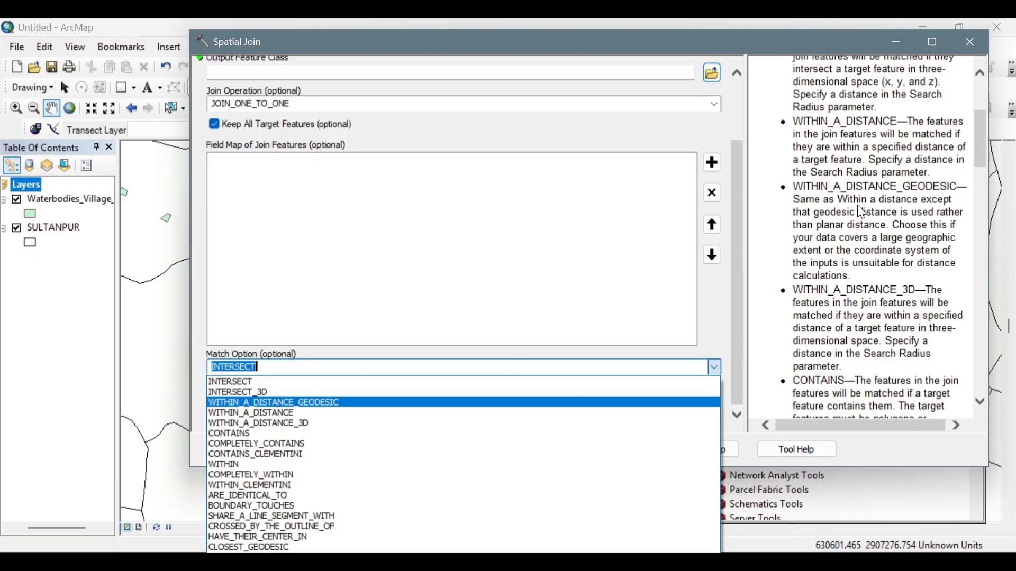
pyautogui.scroll(-8, 842, 267)
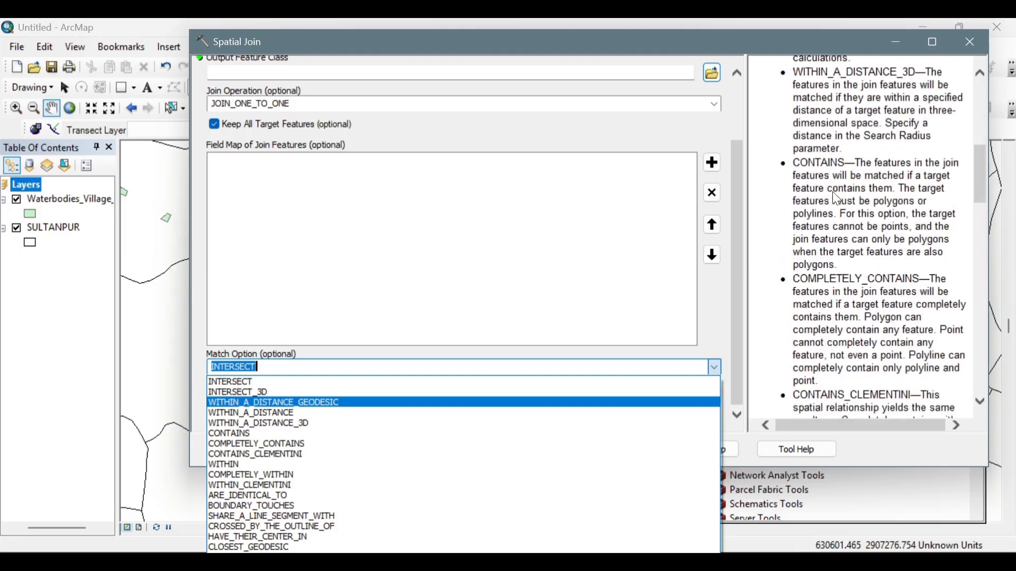